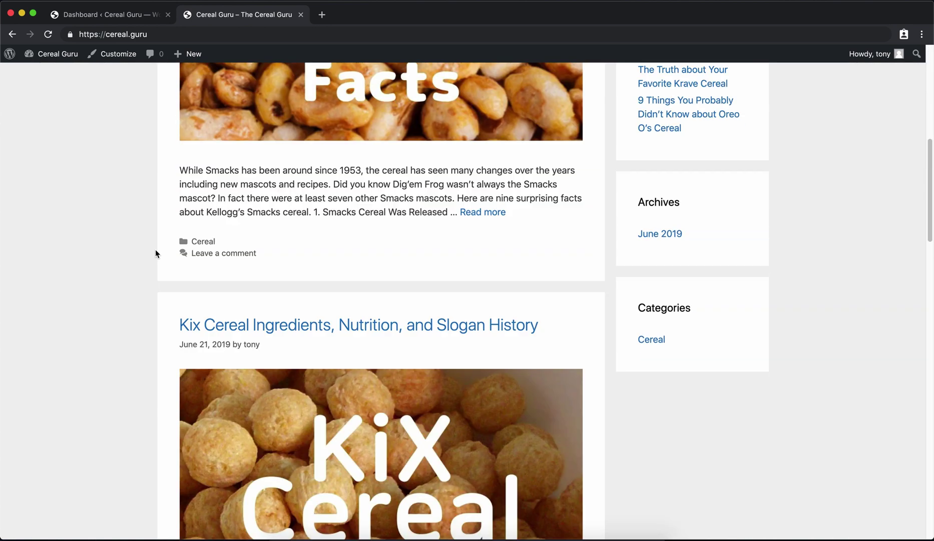
# Go to the Appearance > Widgets page in the WordPress admin
pyautogui.scroll(-10, 156, 252)
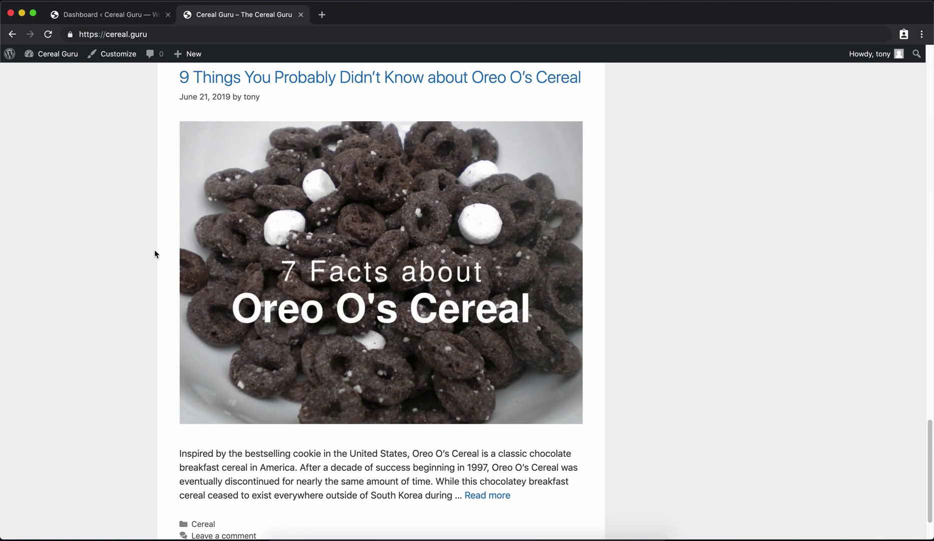
pyautogui.scroll(-3, 155, 254)
pyautogui.scroll(-5, 155, 253)
pyautogui.scroll(8, 156, 253)
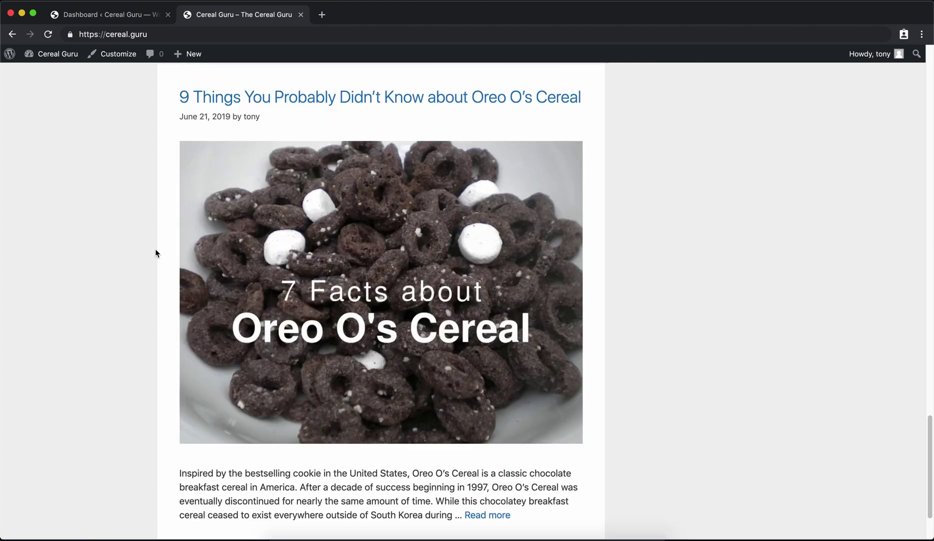
pyautogui.scroll(12, 155, 252)
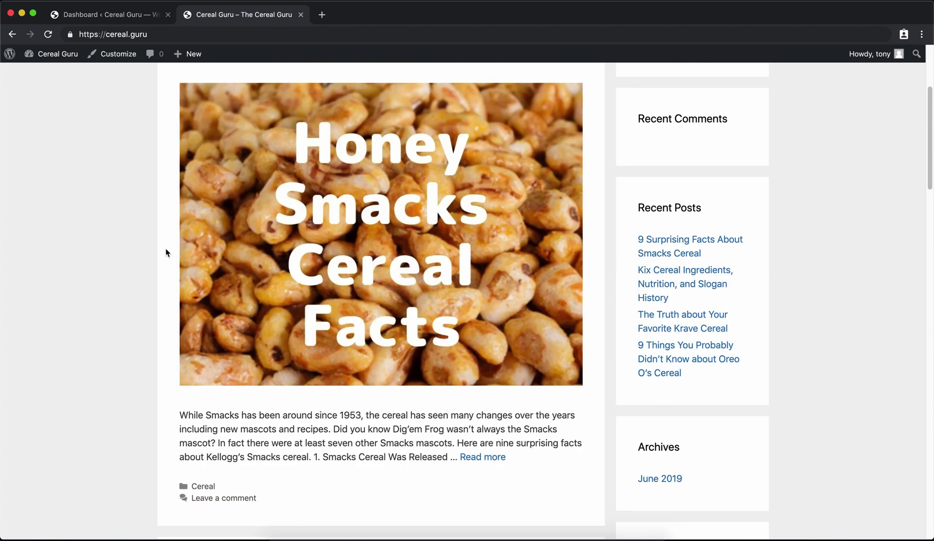
pyautogui.scroll(4, 168, 253)
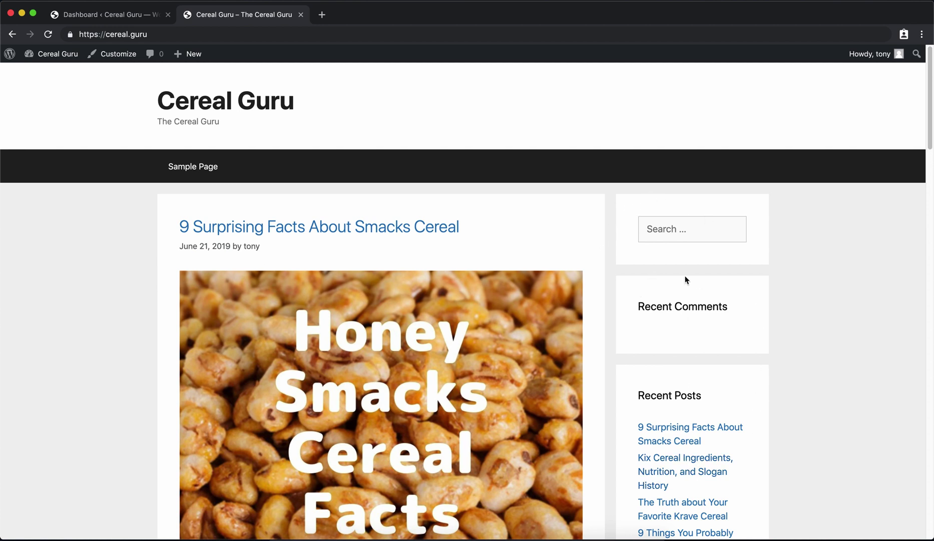
pyautogui.scroll(-6, 701, 320)
pyautogui.scroll(6, 707, 329)
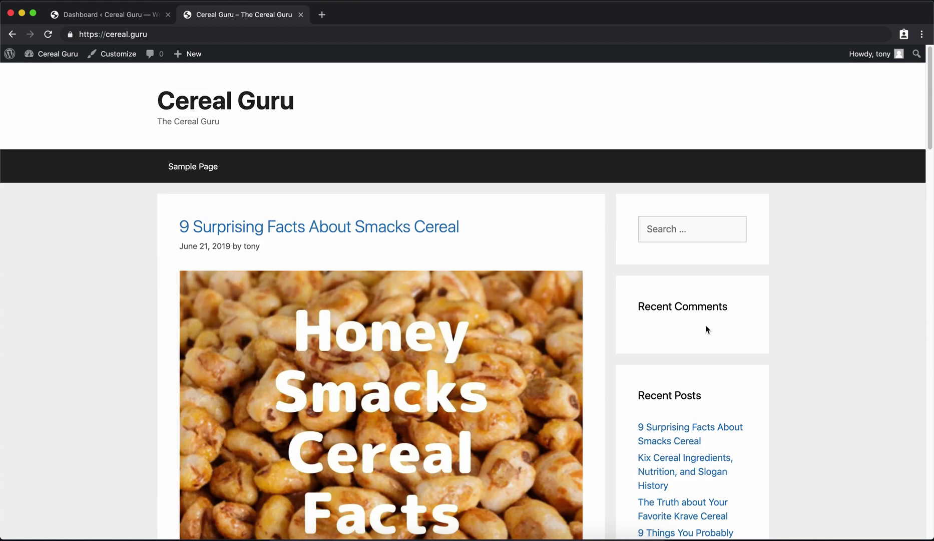
pyautogui.click(107, 15)
pyautogui.moveTo(52, 249)
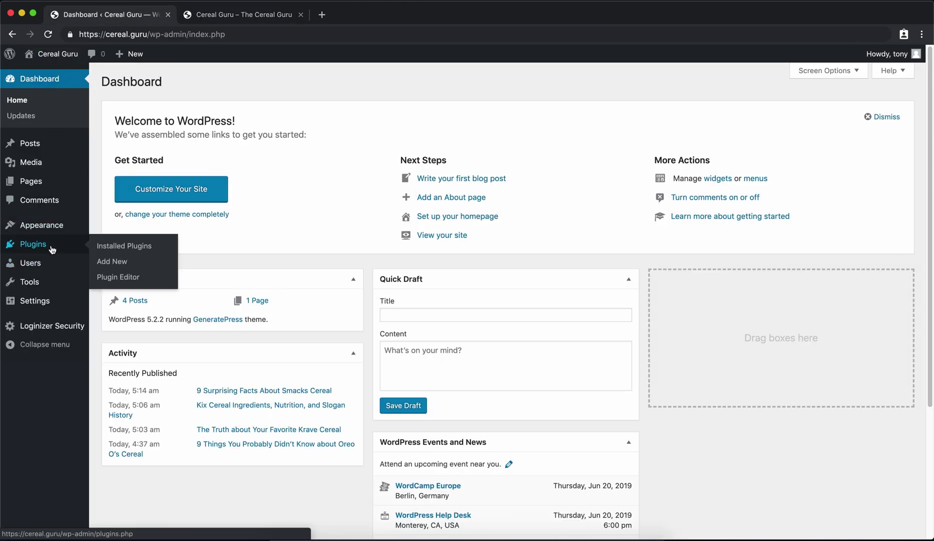
pyautogui.moveTo(53, 230)
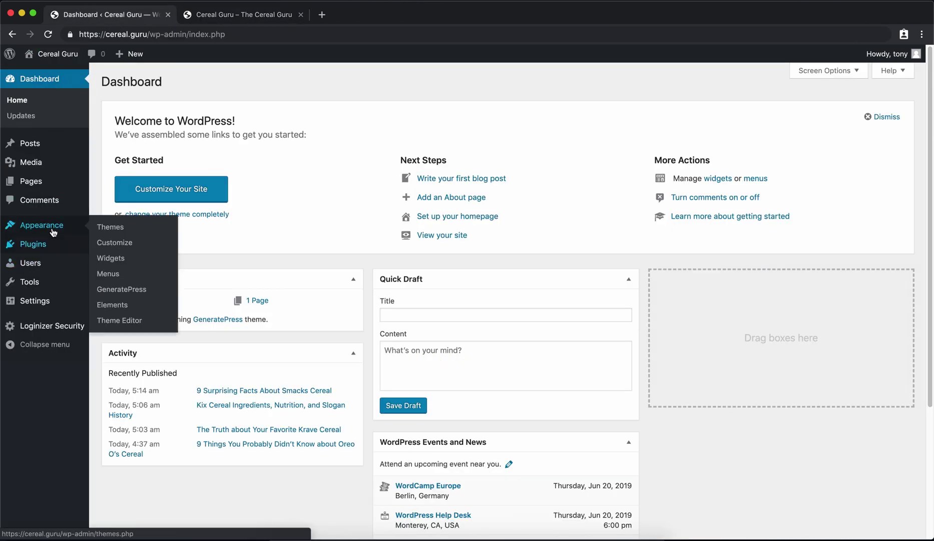
pyautogui.click(121, 258)
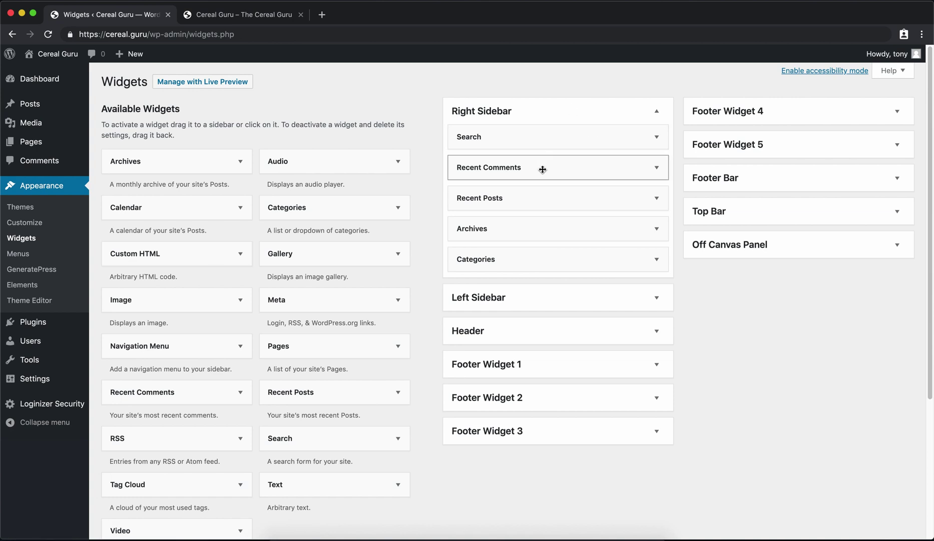
# Delete the Search, Recent Comments, Archives and Categories widgets from the Right Sidebar
pyautogui.click(657, 143)
pyautogui.click(469, 194)
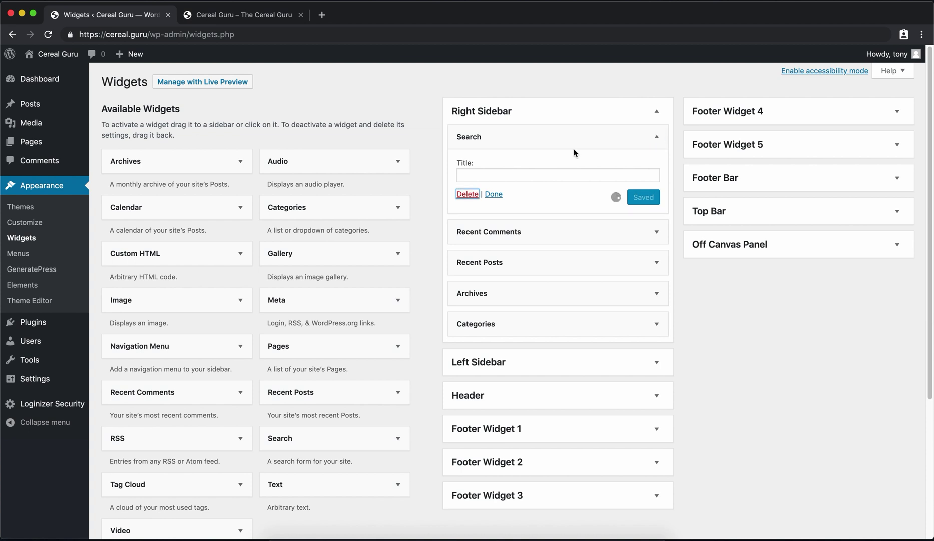
pyautogui.click(657, 137)
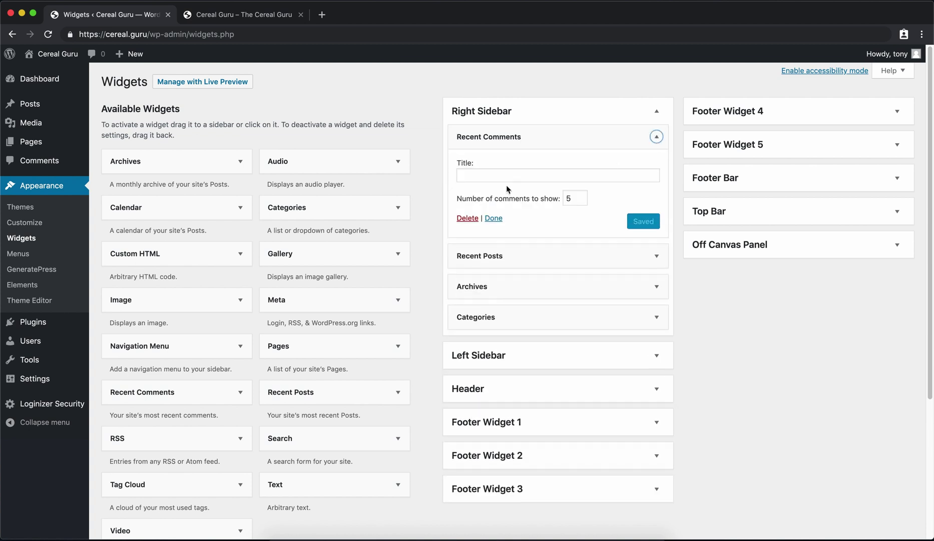
pyautogui.click(470, 219)
pyautogui.click(657, 166)
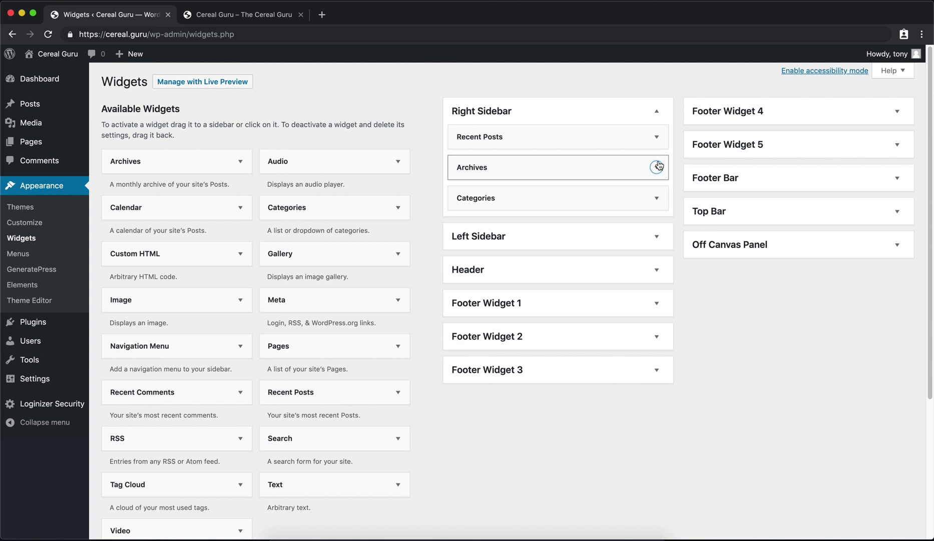
pyautogui.click(469, 254)
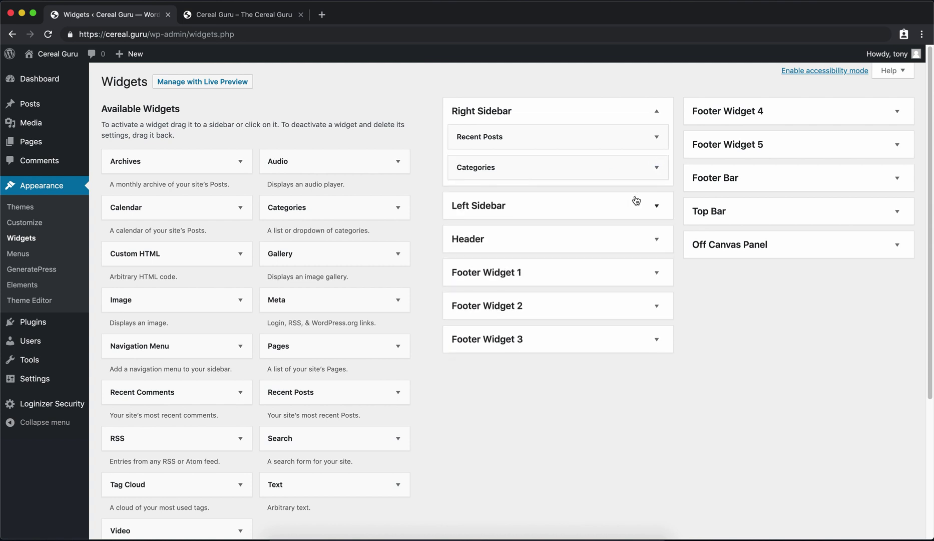
pyautogui.click(656, 167)
pyautogui.click(468, 265)
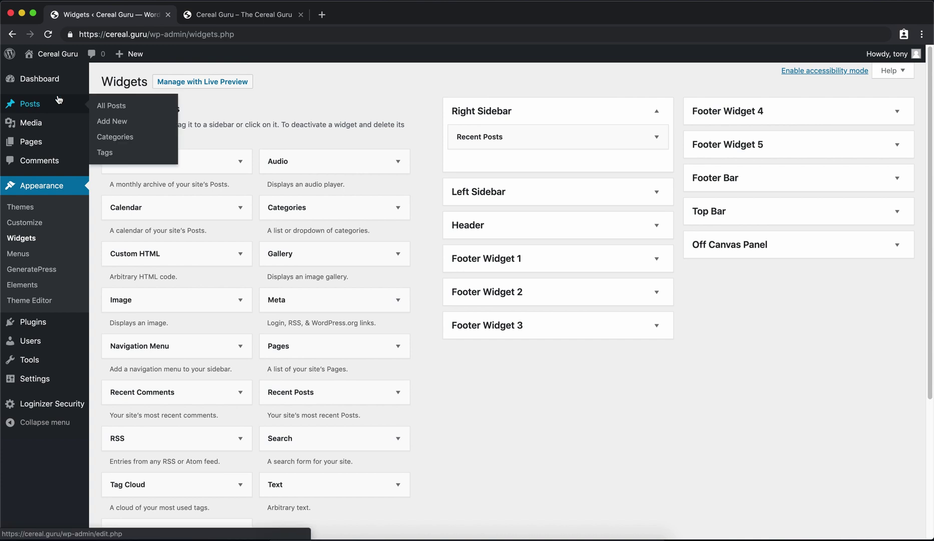
# Reload the live blog to verify only Recent Posts remains, then return to the Dashboard
pyautogui.click(39, 78)
pyautogui.click(242, 14)
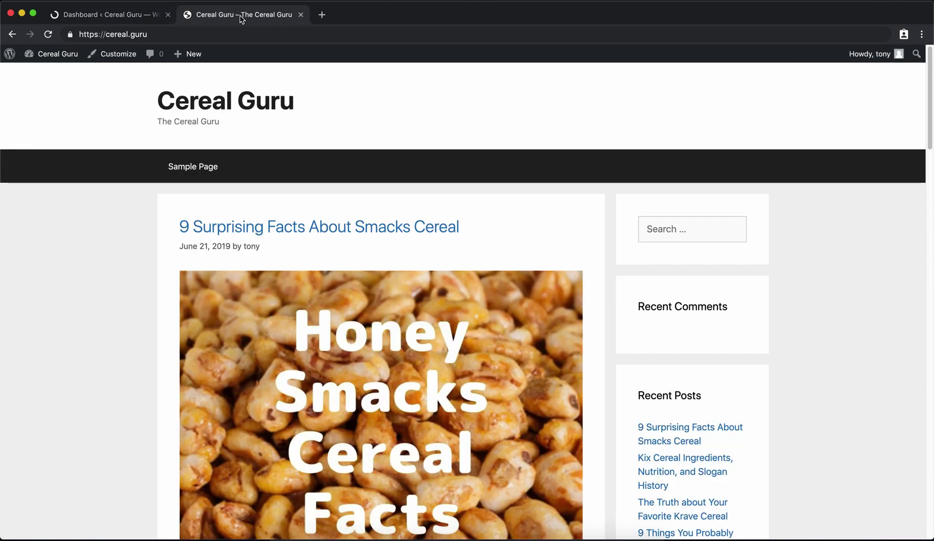
pyautogui.click(47, 35)
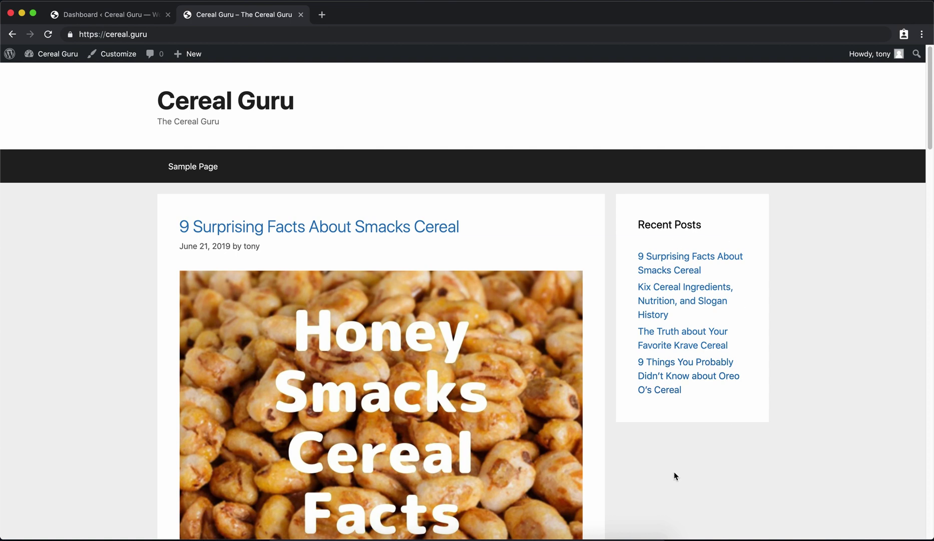
pyautogui.click(114, 20)
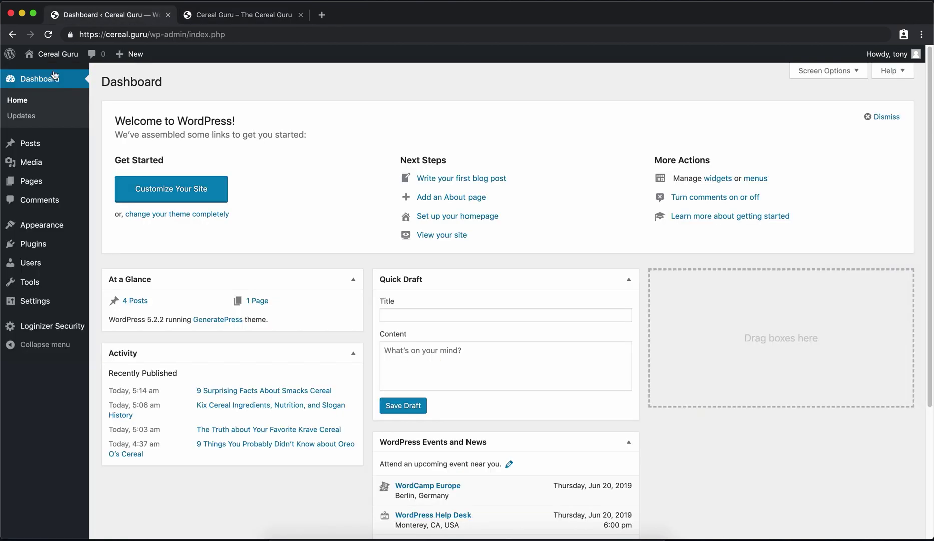
pyautogui.moveTo(48, 233)
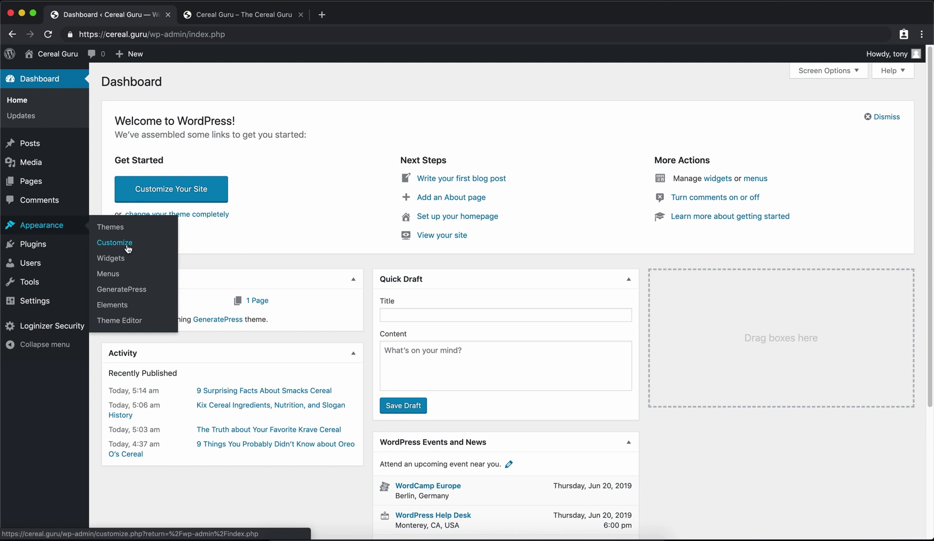
# Launch Customize Your Site and scroll through the Cereal Guru preview
pyautogui.click(179, 189)
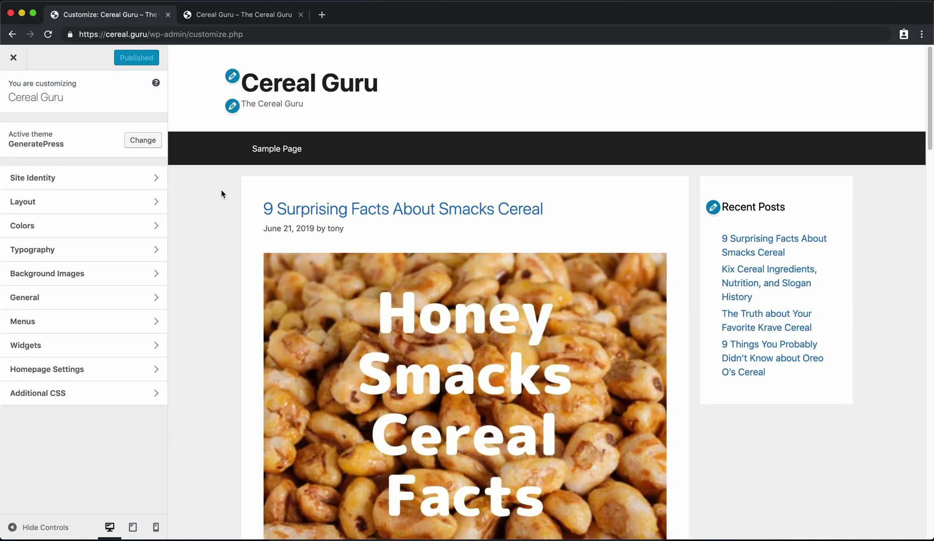
pyautogui.scroll(-10, 298, 240)
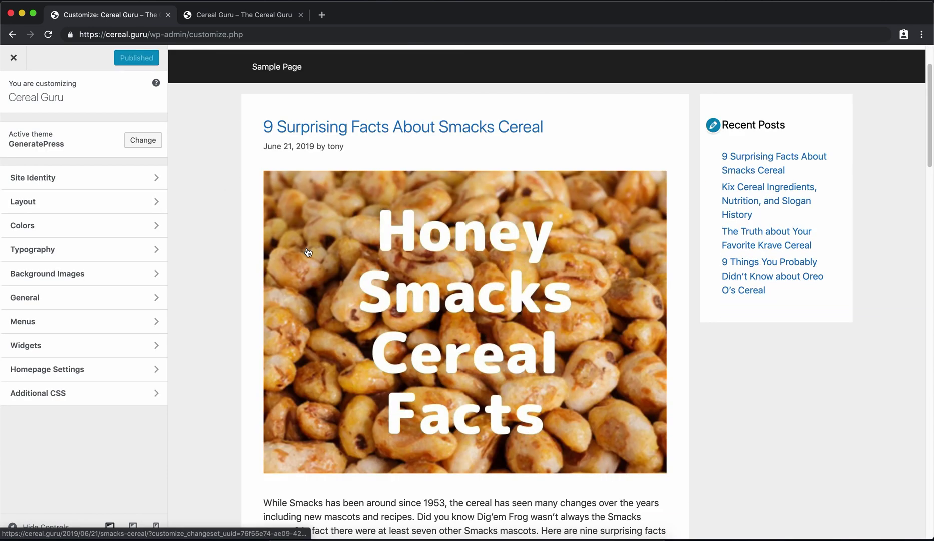
pyautogui.scroll(-8, 318, 267)
pyautogui.scroll(20, 319, 267)
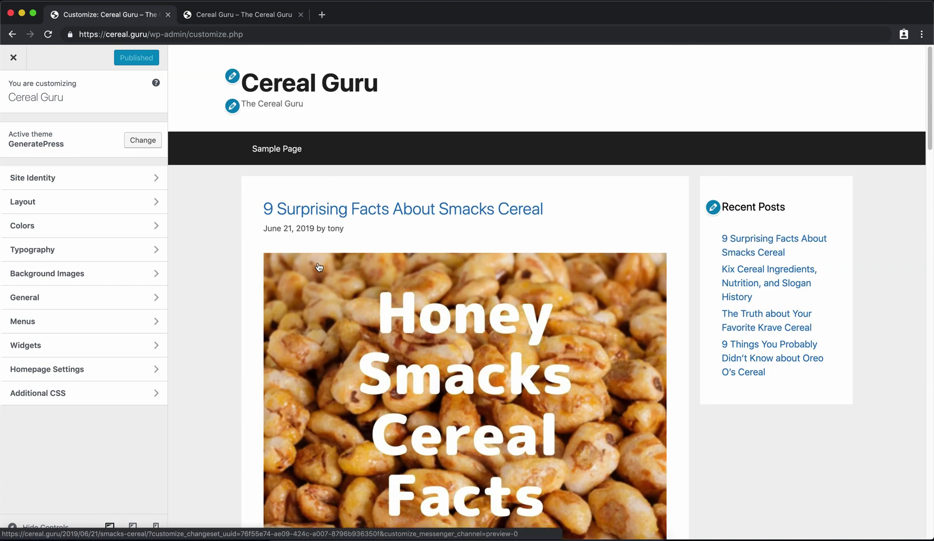
pyautogui.scroll(-4, 334, 239)
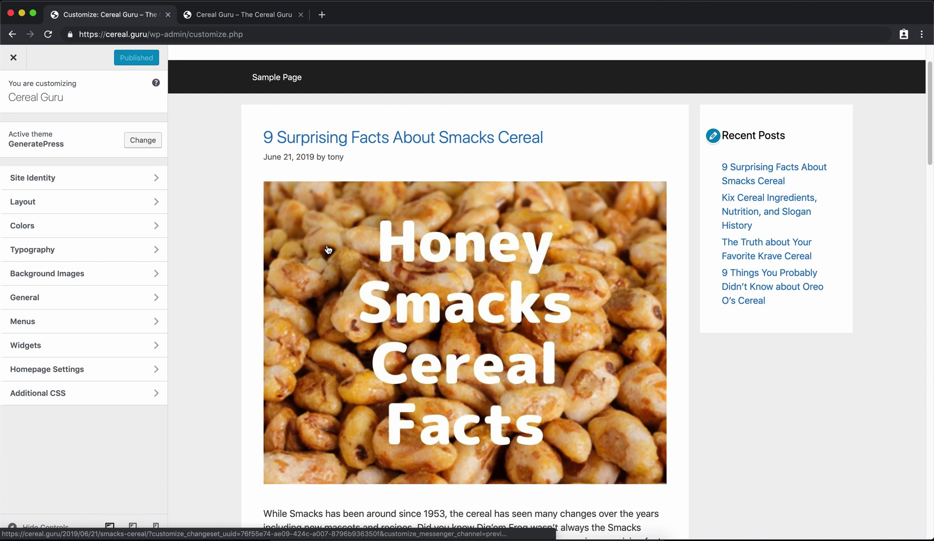
pyautogui.scroll(5, 321, 398)
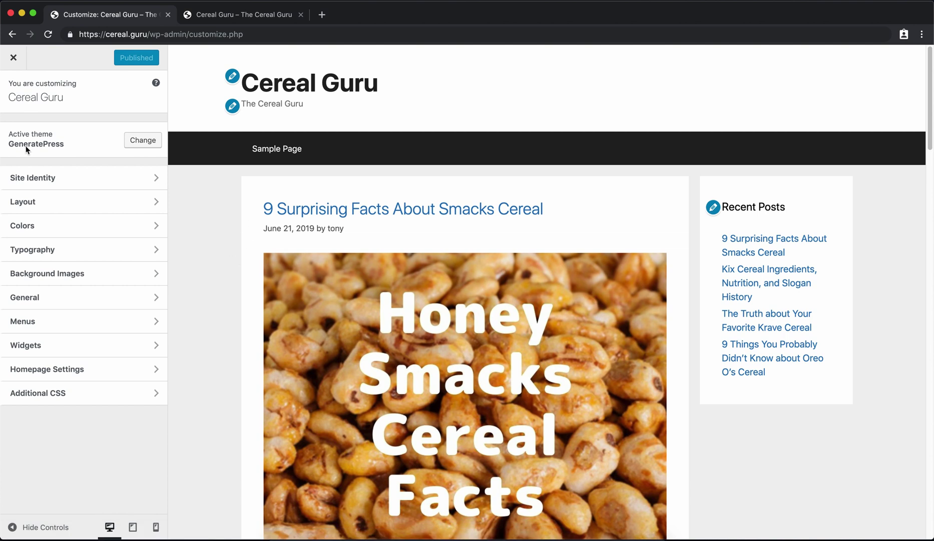
# In Layout > Blog, change the excerpt word count from 55 to 0 and clear the Read more label
pyautogui.click(66, 201)
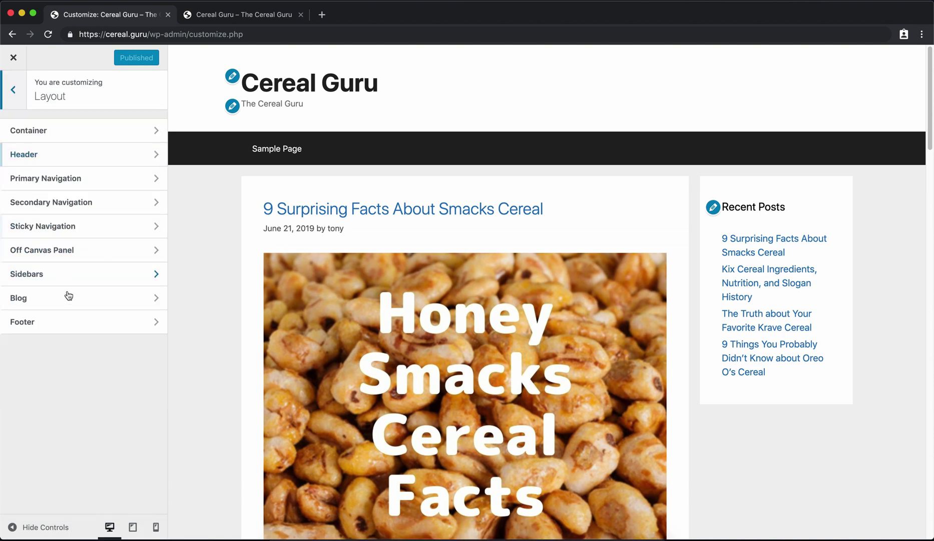
pyautogui.click(74, 300)
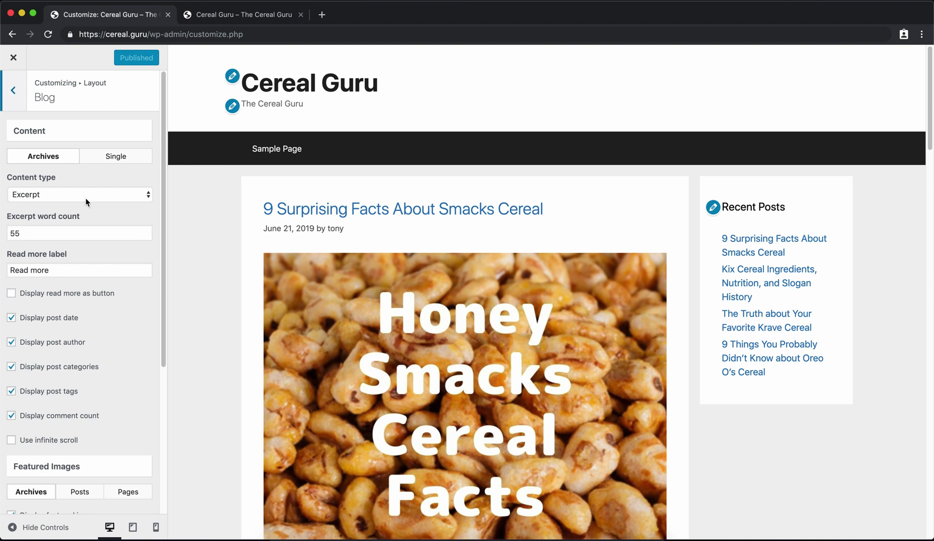
pyautogui.scroll(-3, 294, 344)
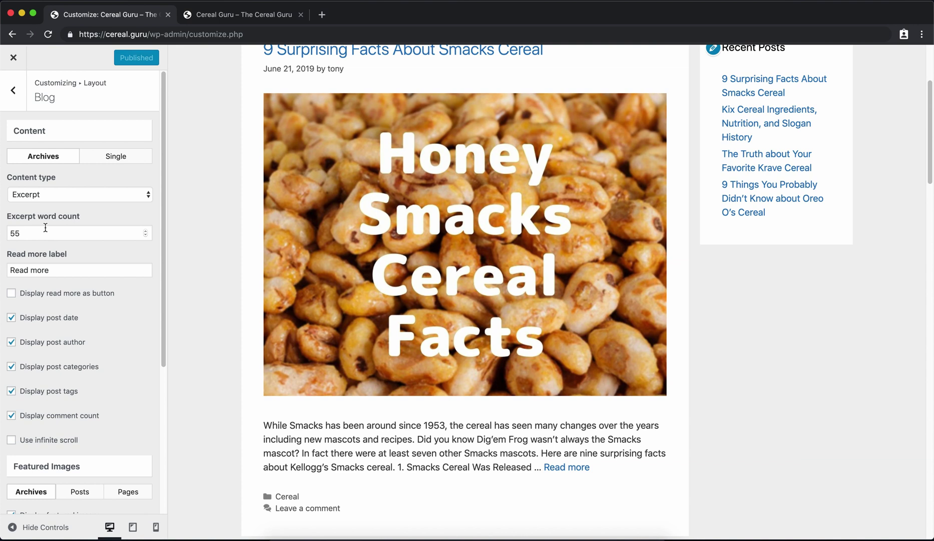
pyautogui.doubleClick(59, 234)
pyautogui.write('0')
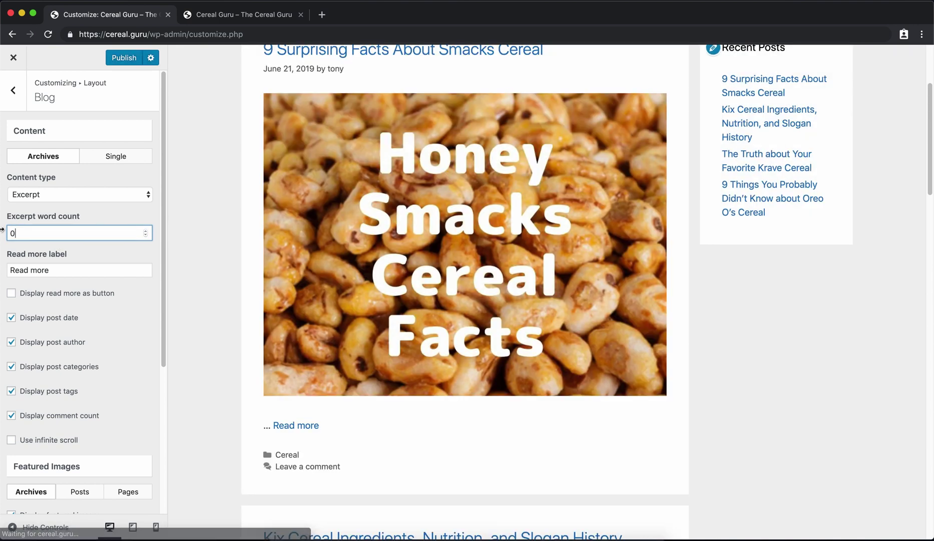
pyautogui.click(70, 272)
pyautogui.moveTo(70, 273); pyautogui.dragTo(3, 262)
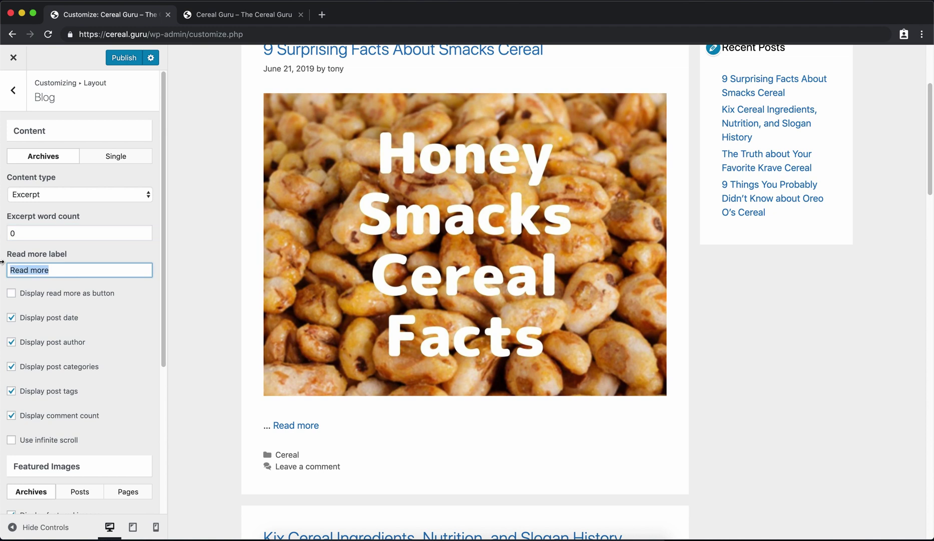
pyautogui.press('BackSpace')
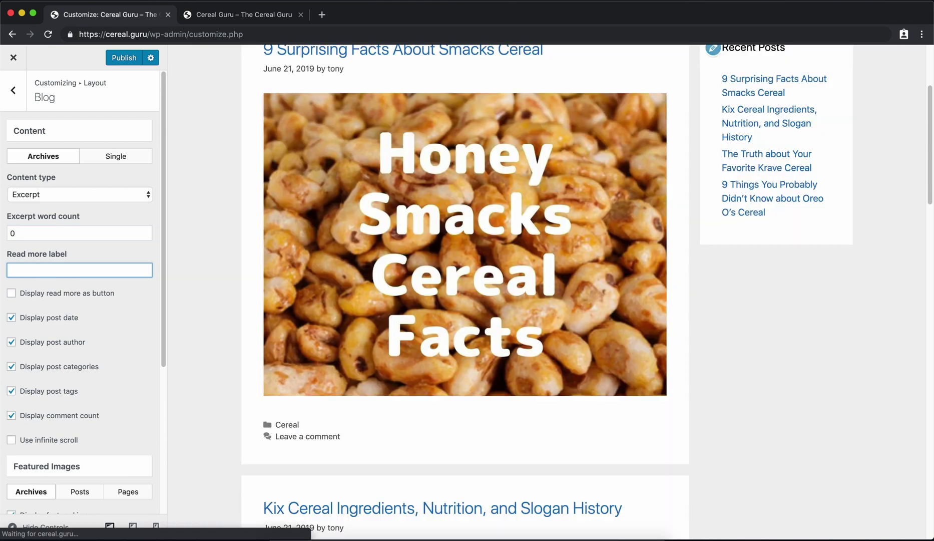
# Hide the post date, author, categories, tags and comment count on blog listings
pyautogui.click(11, 317)
pyautogui.click(11, 342)
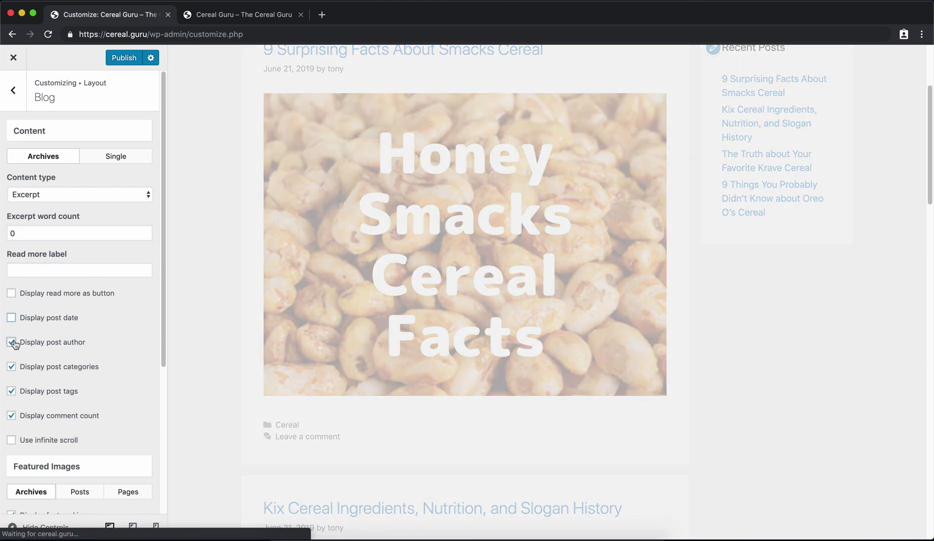
pyautogui.click(11, 367)
pyautogui.click(12, 392)
pyautogui.click(15, 417)
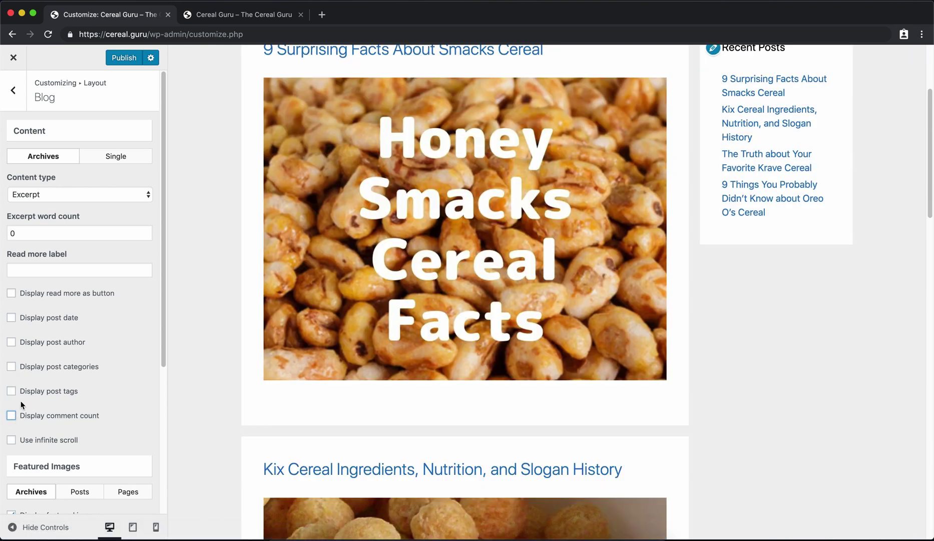
# Set the blog Featured Images Location to Above Title
pyautogui.scroll(1, 292, 344)
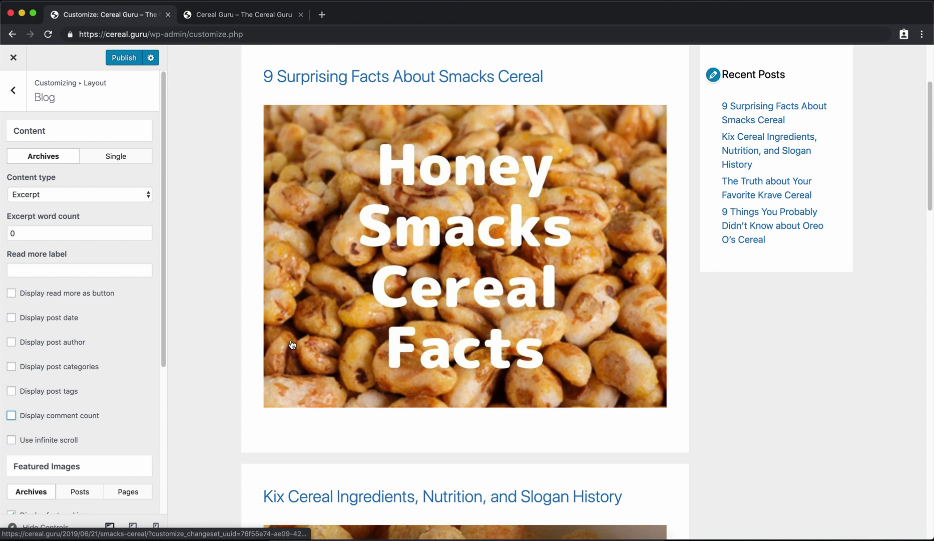
pyautogui.scroll(-5, 86, 395)
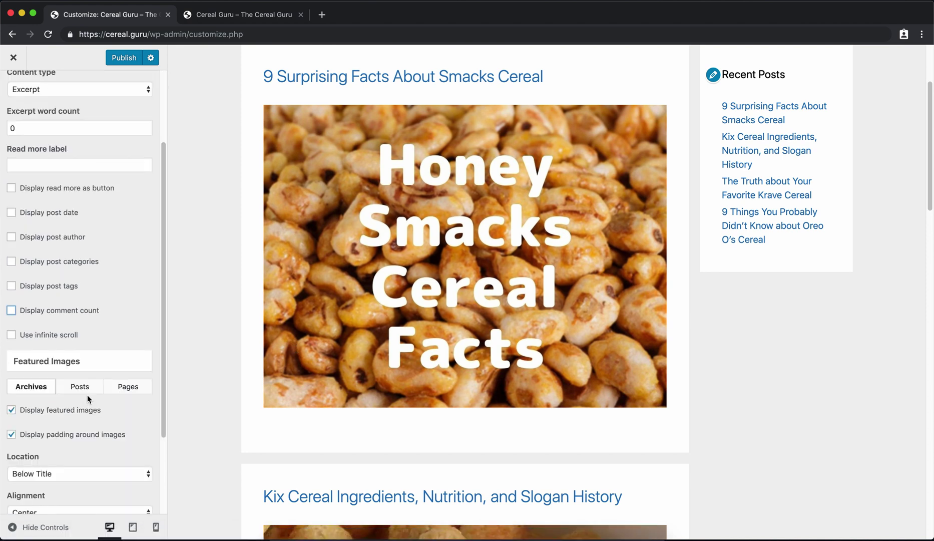
pyautogui.click(112, 399)
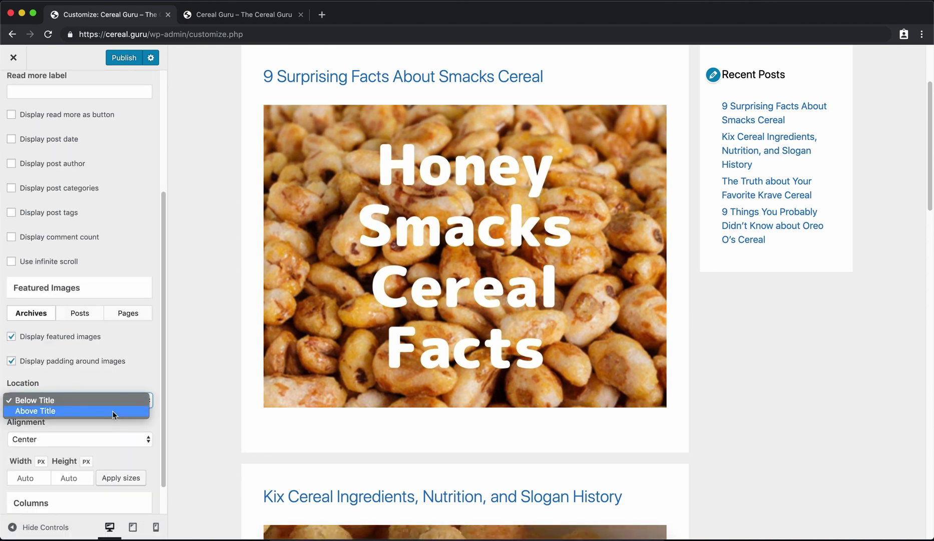
pyautogui.click(113, 410)
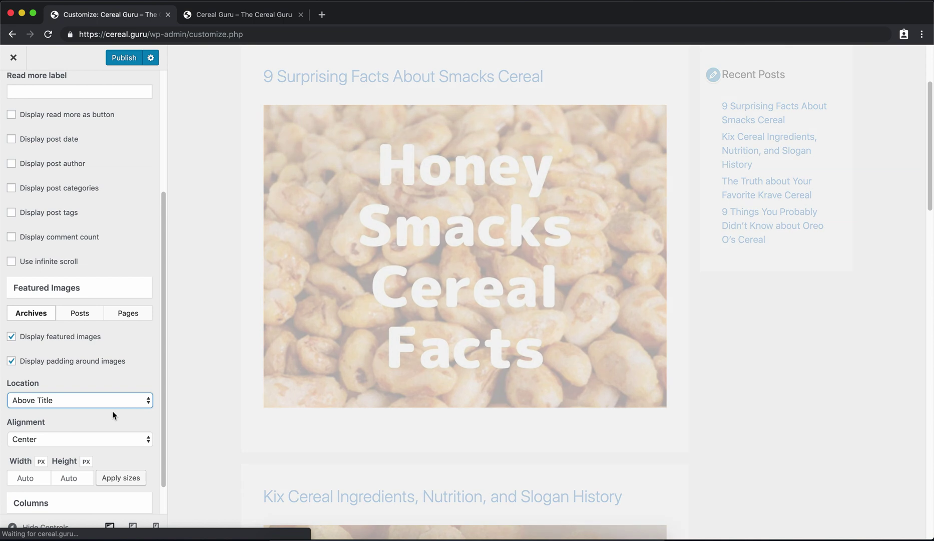
# Enable Display posts in columns and set the blog grid to 3 columns
pyautogui.scroll(-1, 75, 466)
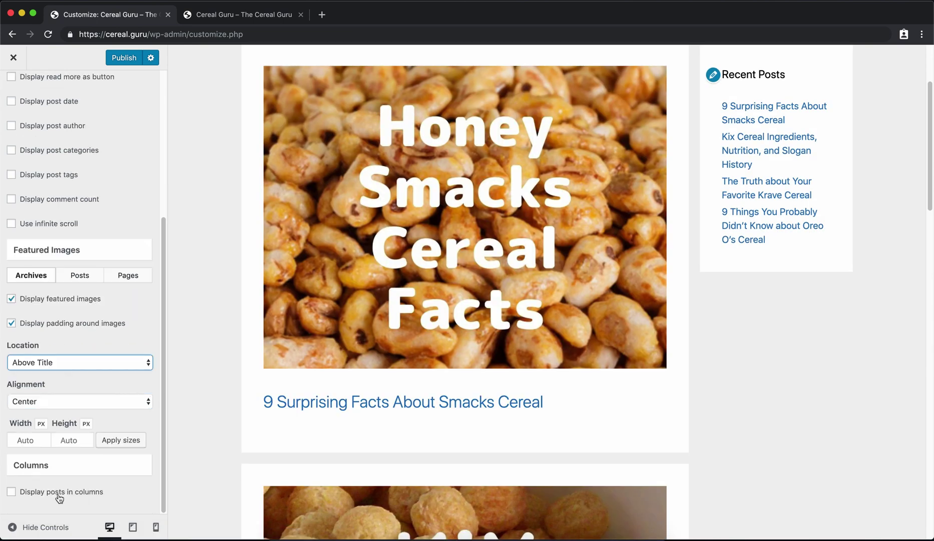
pyautogui.click(11, 493)
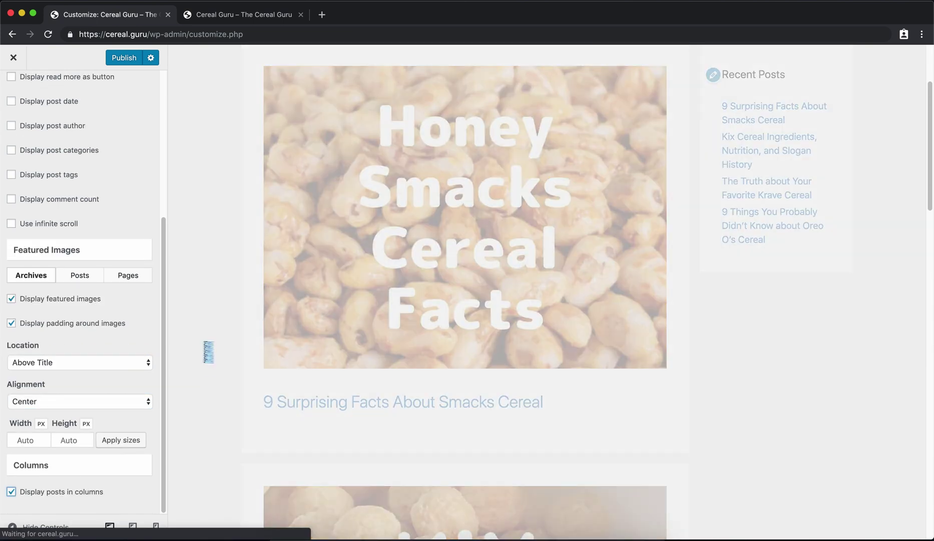
pyautogui.scroll(-3, 293, 317)
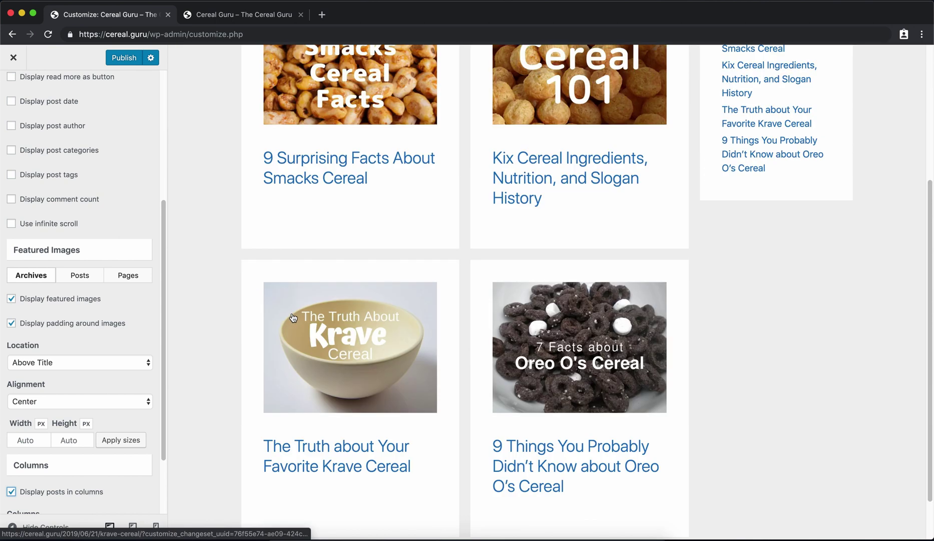
pyautogui.scroll(-1, 293, 317)
pyautogui.scroll(-2, 90, 442)
pyautogui.click(90, 442)
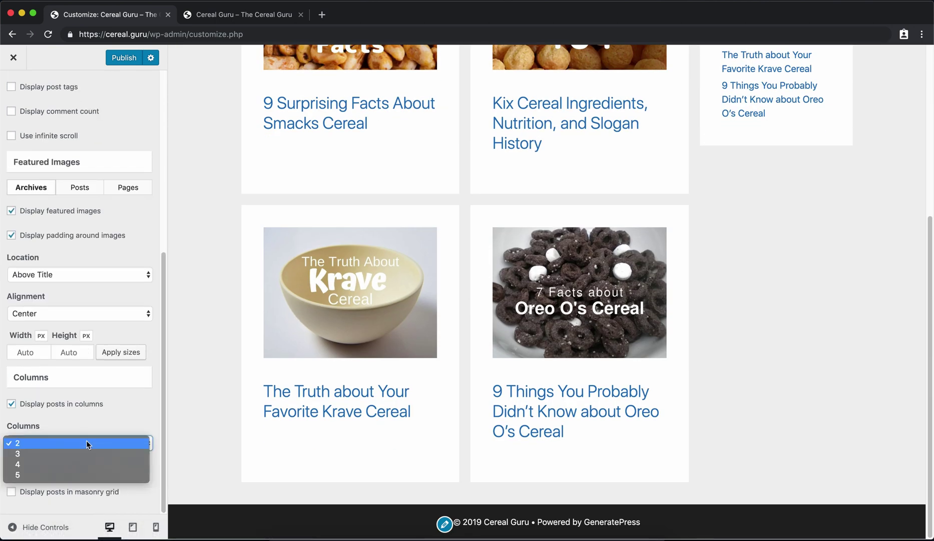
pyautogui.click(89, 455)
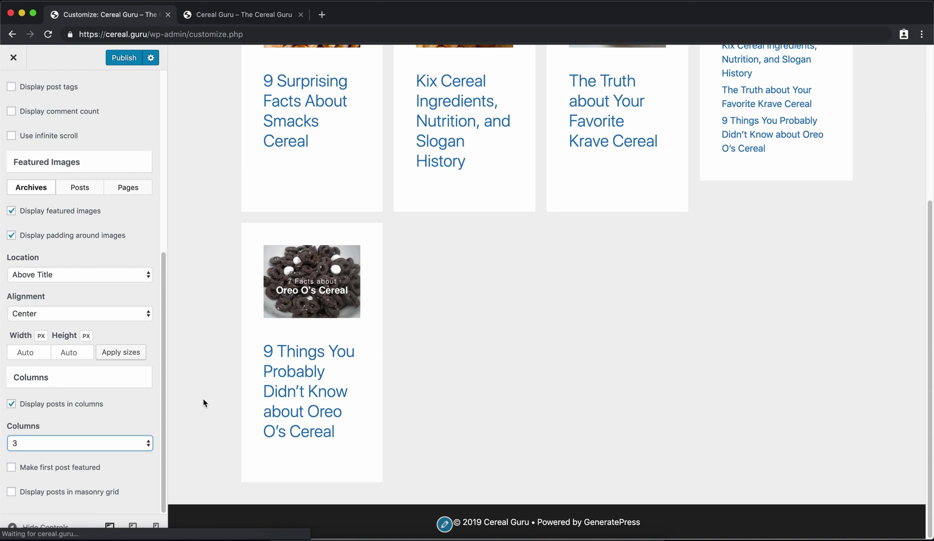
pyautogui.scroll(-2, 320, 275)
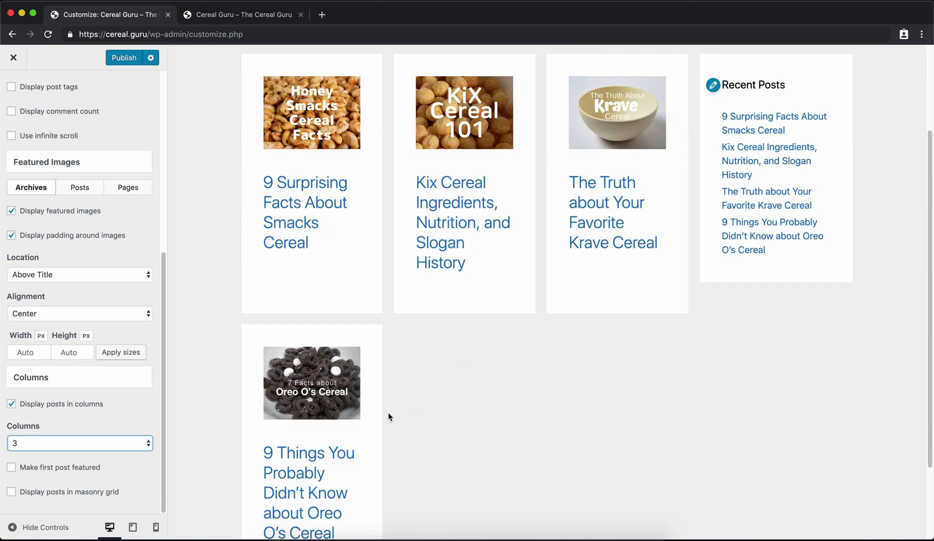
pyautogui.scroll(2, 416, 395)
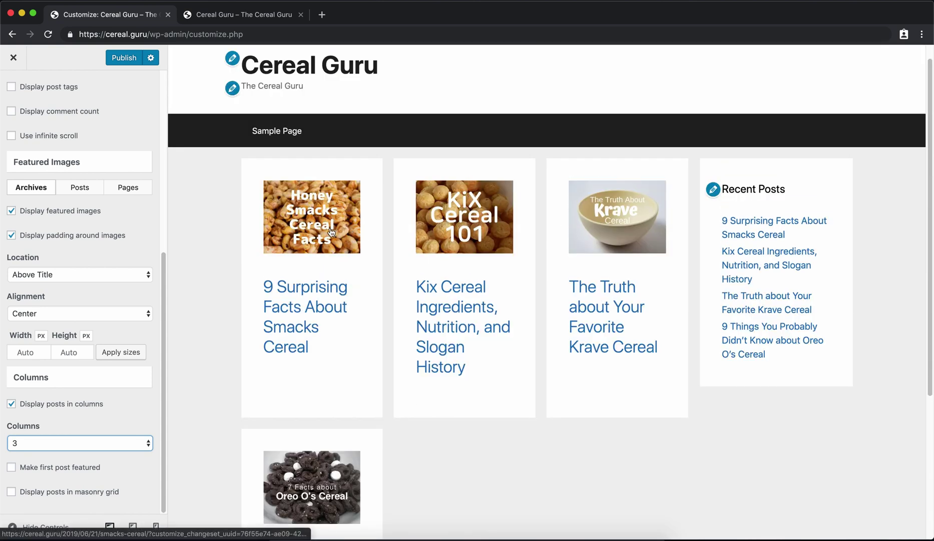
pyautogui.scroll(-1, 331, 233)
pyautogui.scroll(-3, 405, 428)
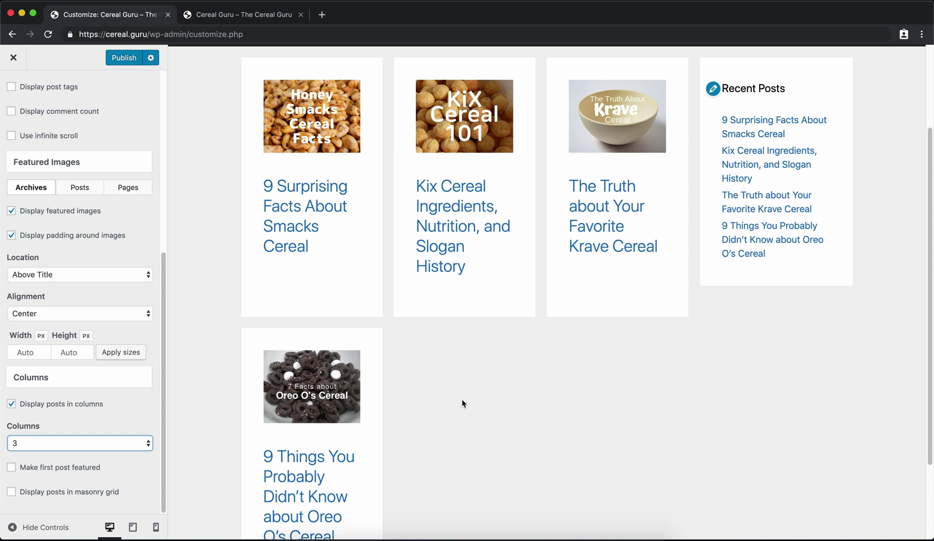
pyautogui.scroll(-2, 462, 403)
pyautogui.scroll(5, 462, 402)
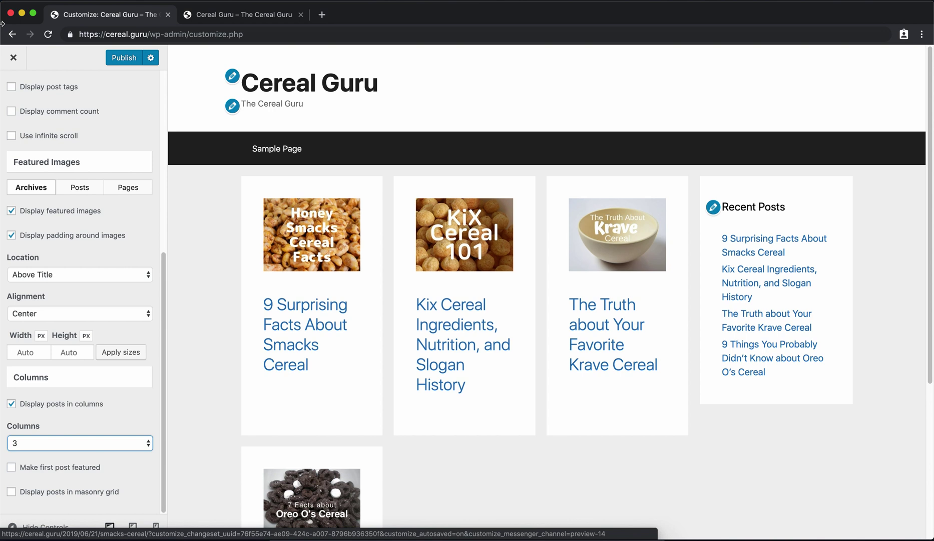
pyautogui.scroll(5, 20, 105)
# In Layout > Container, set Container Width to 1200 and Separating Space to 0
pyautogui.click(15, 94)
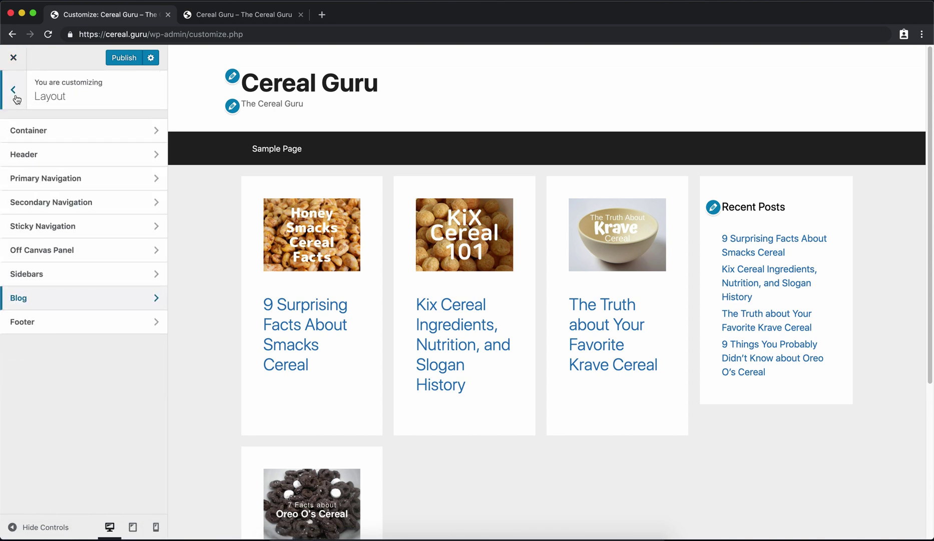
pyautogui.click(50, 133)
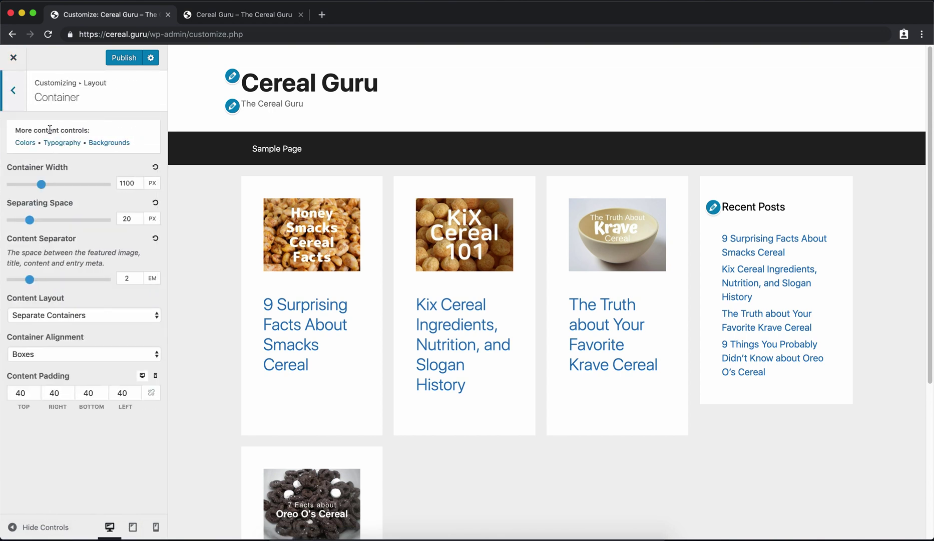
pyautogui.click(125, 183)
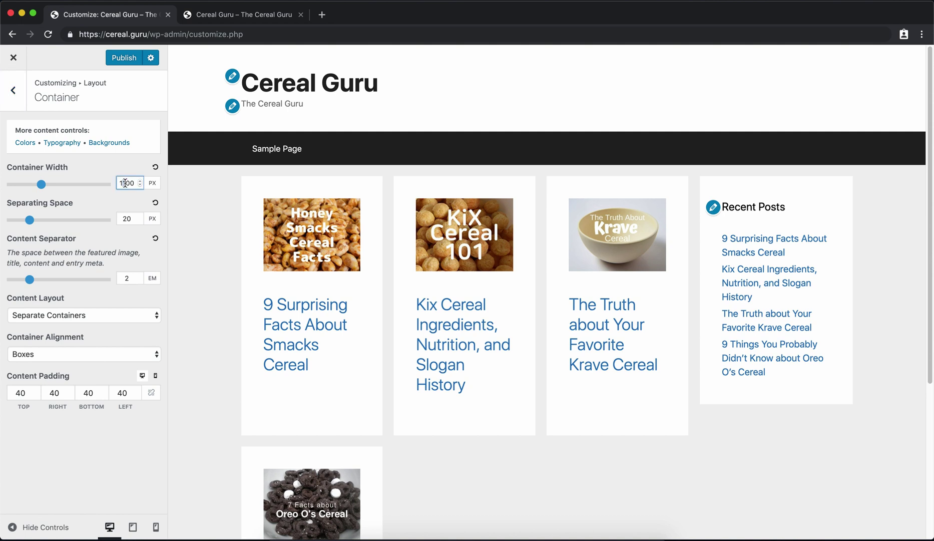
pyautogui.press('BackSpace')
pyautogui.write('2')
pyautogui.click(126, 218)
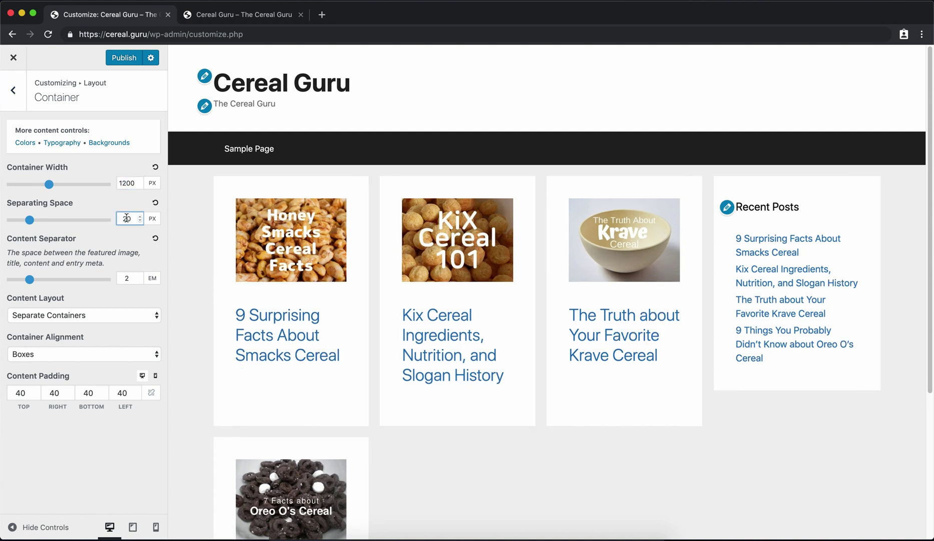
pyautogui.press('BackSpace')
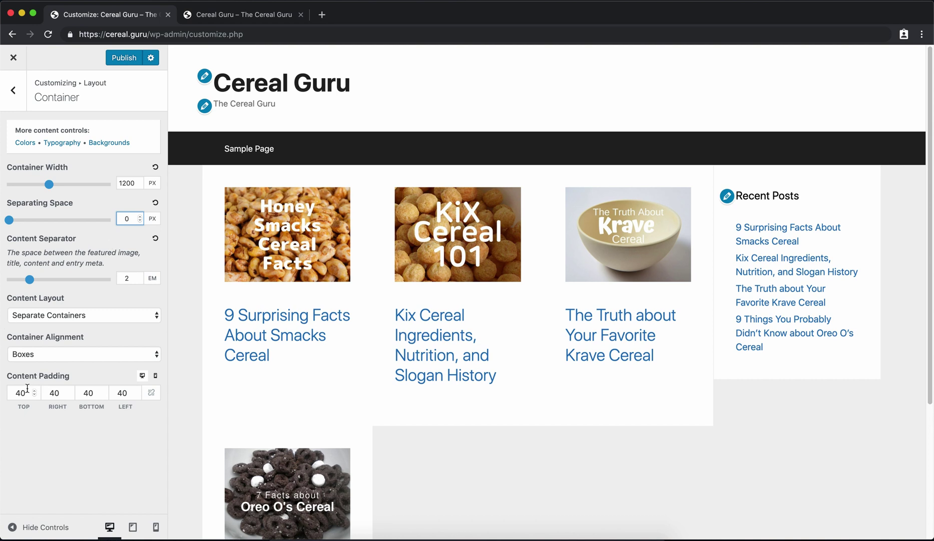
# Set the content padding to top 30, right 30, bottom 0, left 30
pyautogui.moveTo(29, 393); pyautogui.dragTo(2, 384)
pyautogui.write('30')
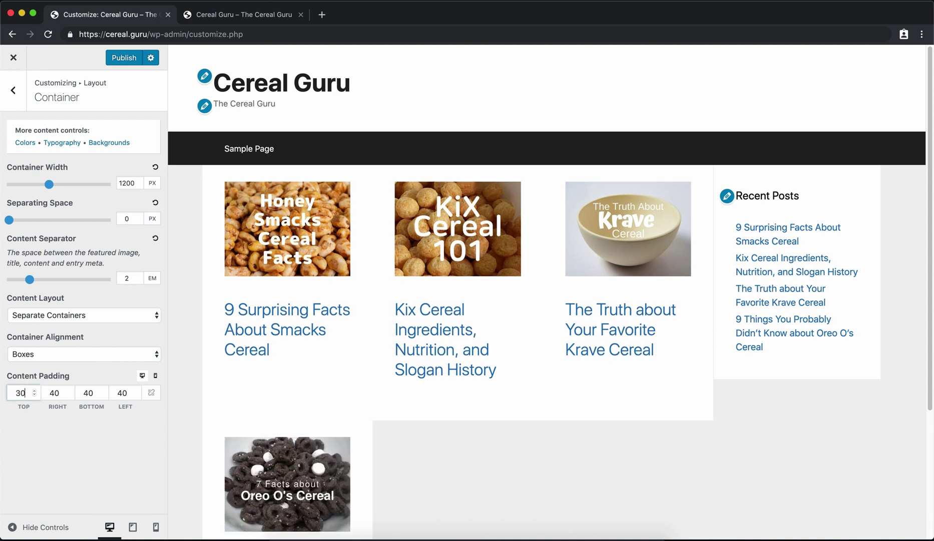
pyautogui.press('Tab')
pyautogui.write('30')
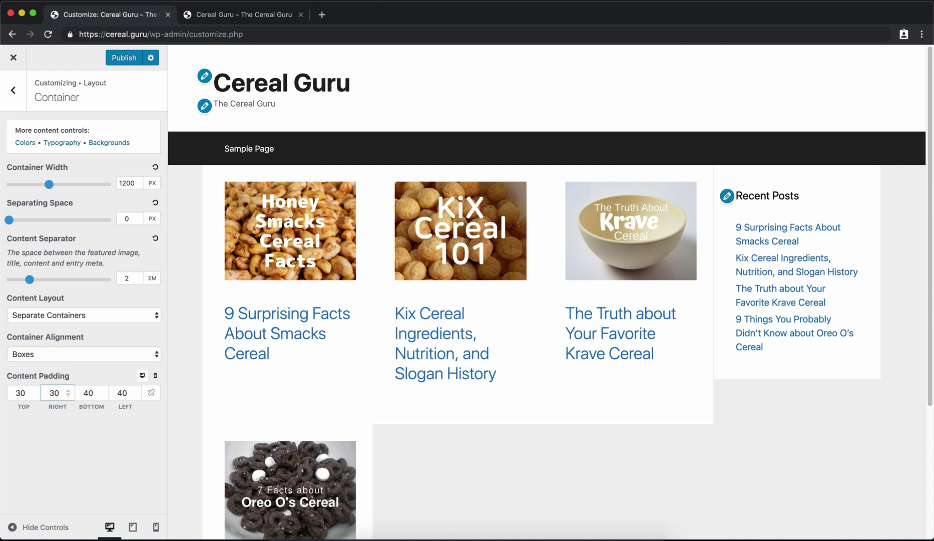
pyautogui.press('Tab')
pyautogui.write('0')
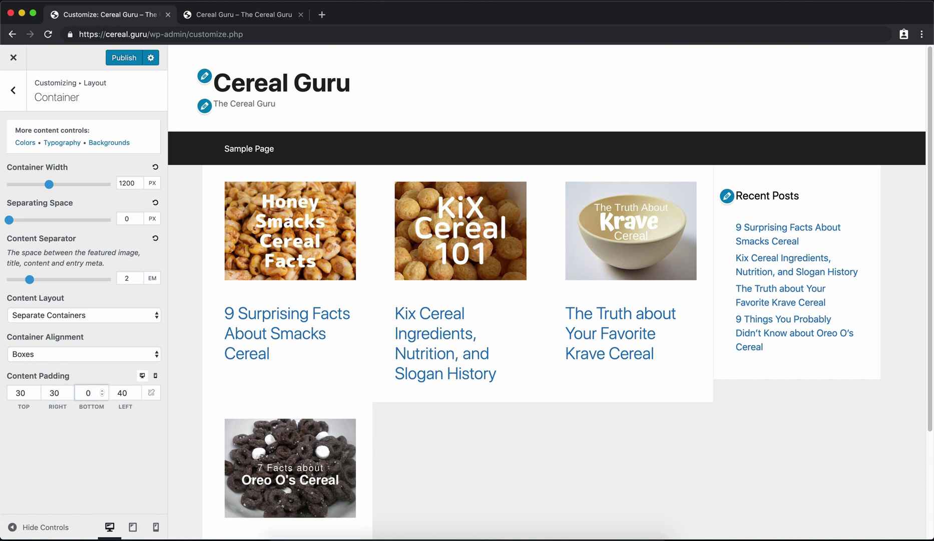
pyautogui.press('Tab')
pyautogui.write('30')
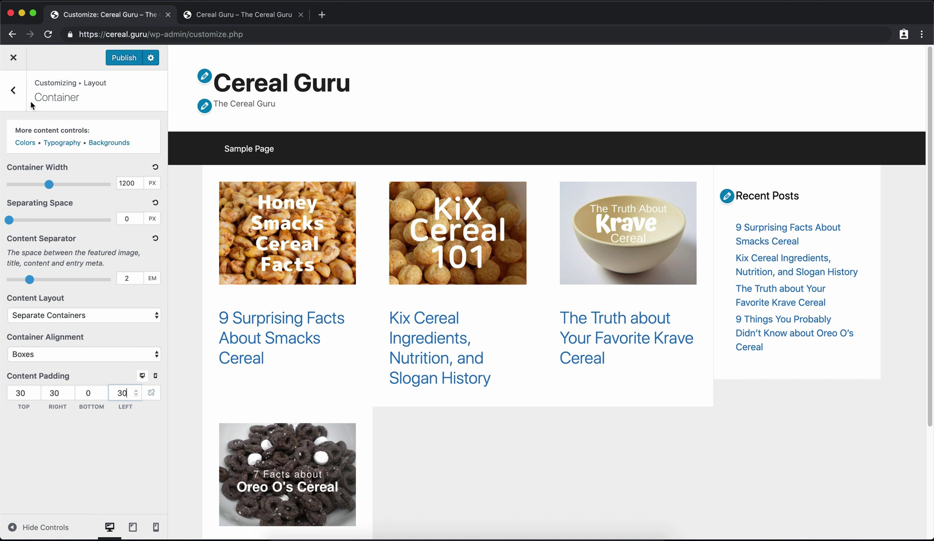
# Set the Colors > Body background colour to white (#ffffff)
pyautogui.click(14, 90)
pyautogui.click(13, 90)
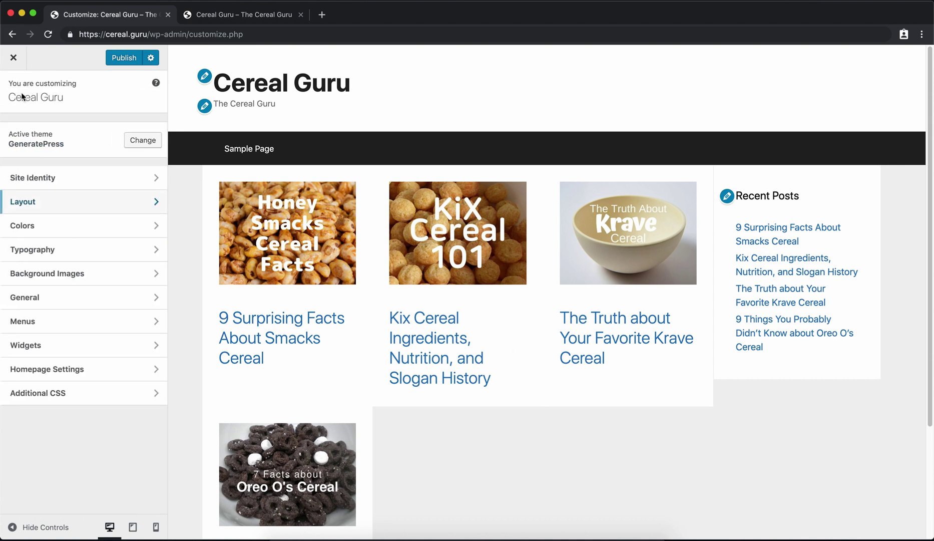
pyautogui.click(58, 228)
pyautogui.click(70, 135)
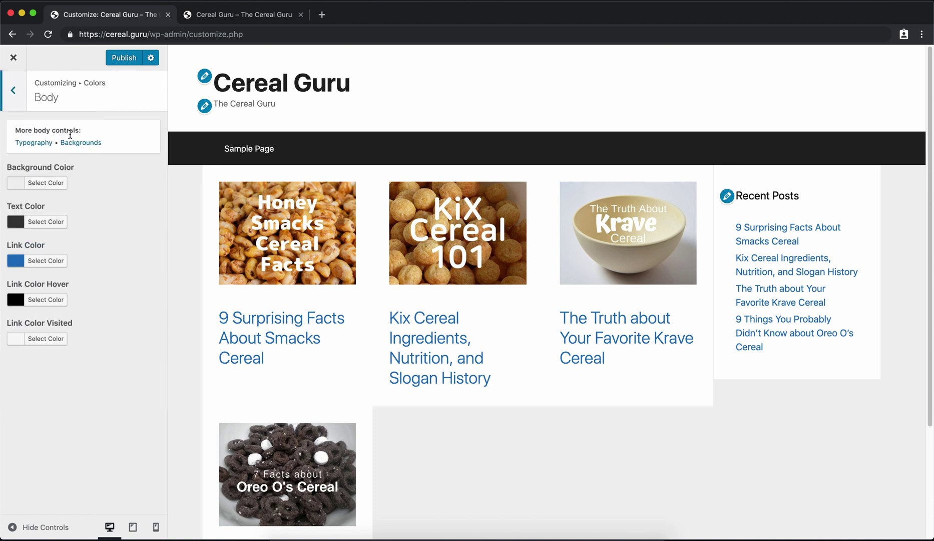
pyautogui.click(45, 182)
pyautogui.click(12, 198)
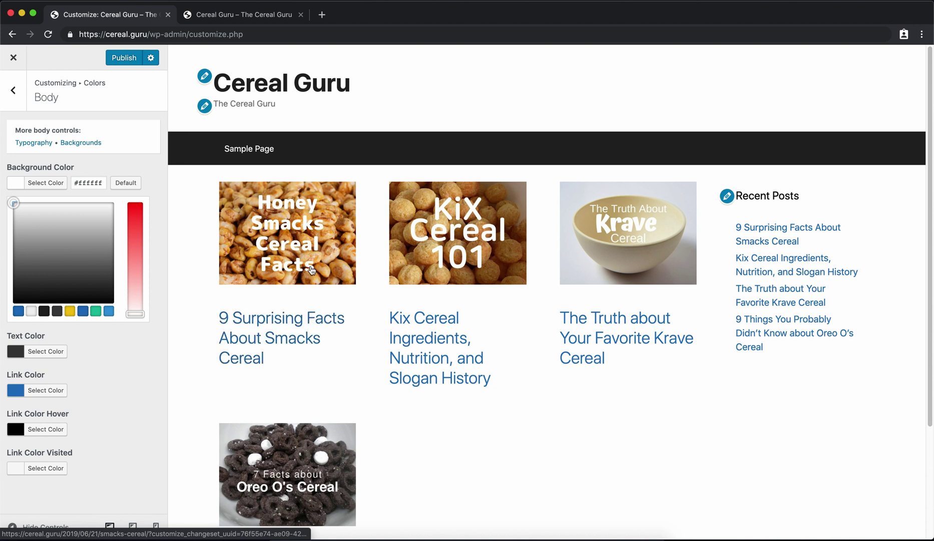
pyautogui.click(12, 94)
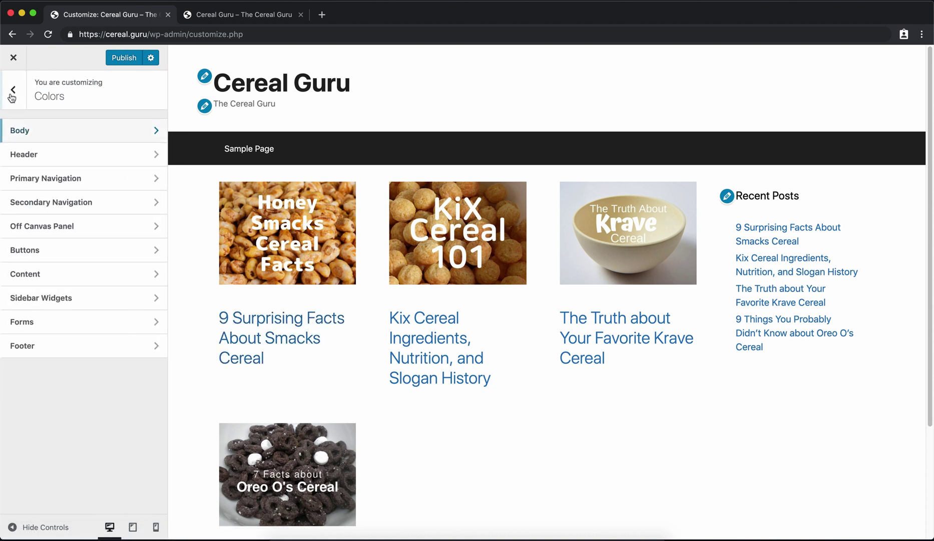
# Paste the rule .post-image { margin-bottom: 0 !important; } into Additional CSS
pyautogui.click(13, 94)
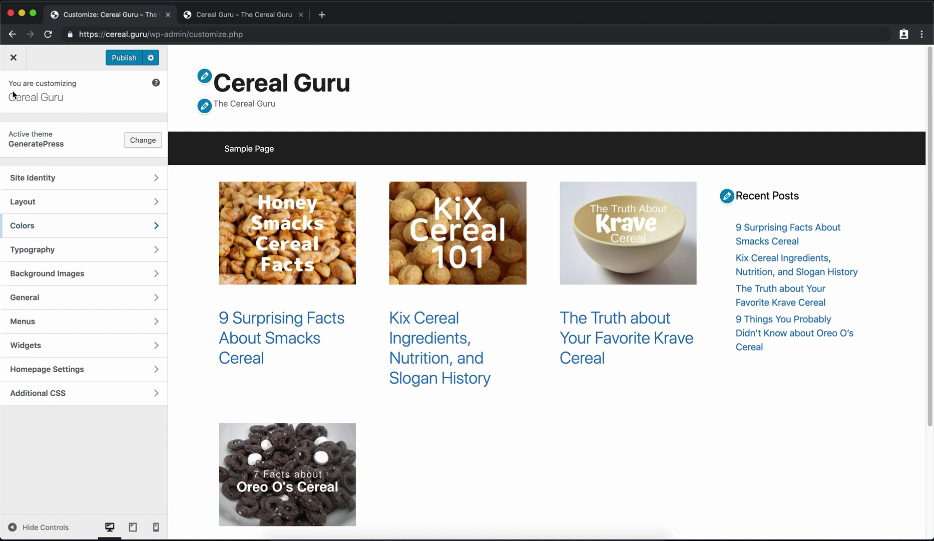
pyautogui.click(76, 391)
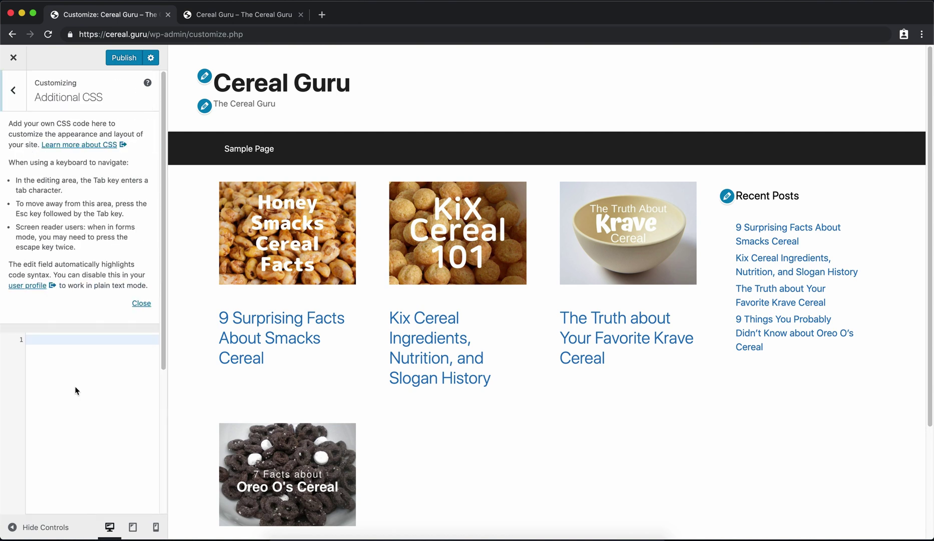
pyautogui.click(73, 344)
pyautogui.write('.post-image {   margin-bottom: 0 !important; }')
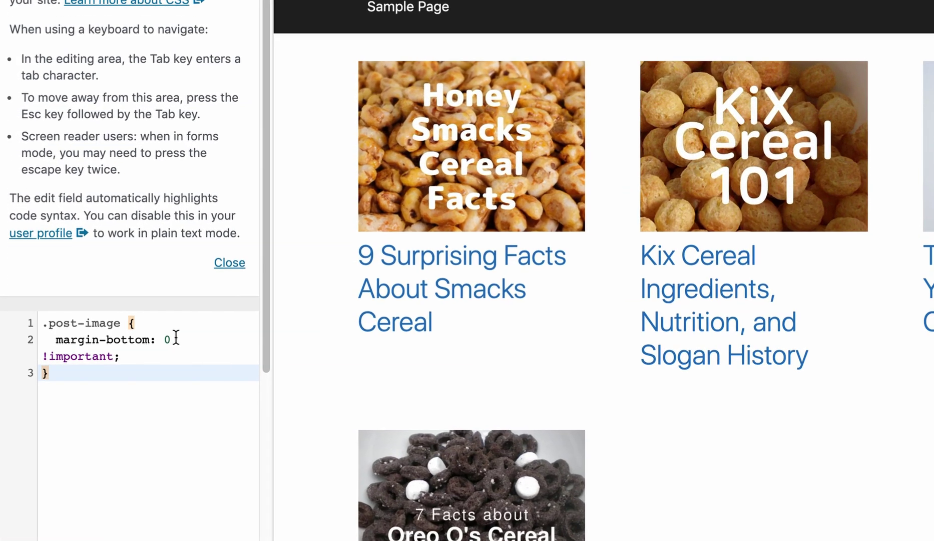
pyautogui.moveTo(110, 352); pyautogui.dragTo(36, 350)
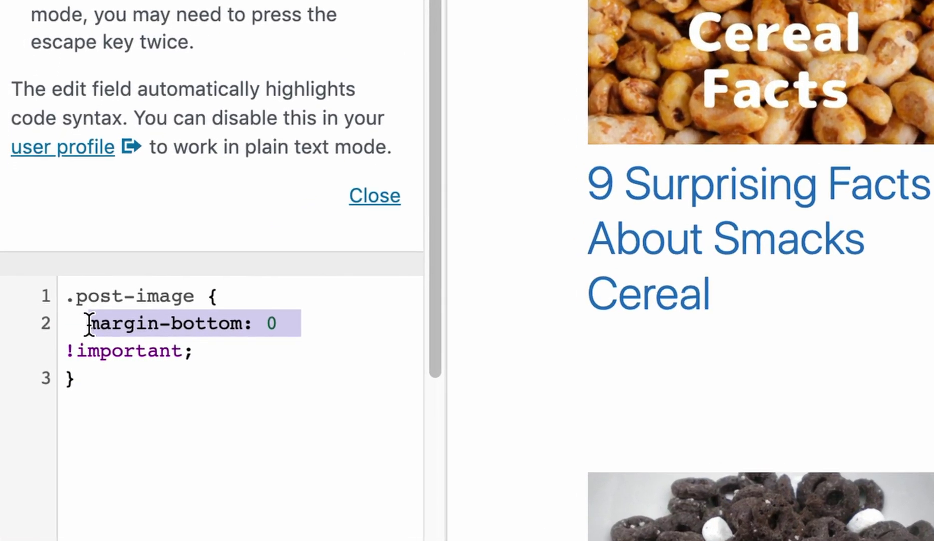
pyautogui.click(155, 385)
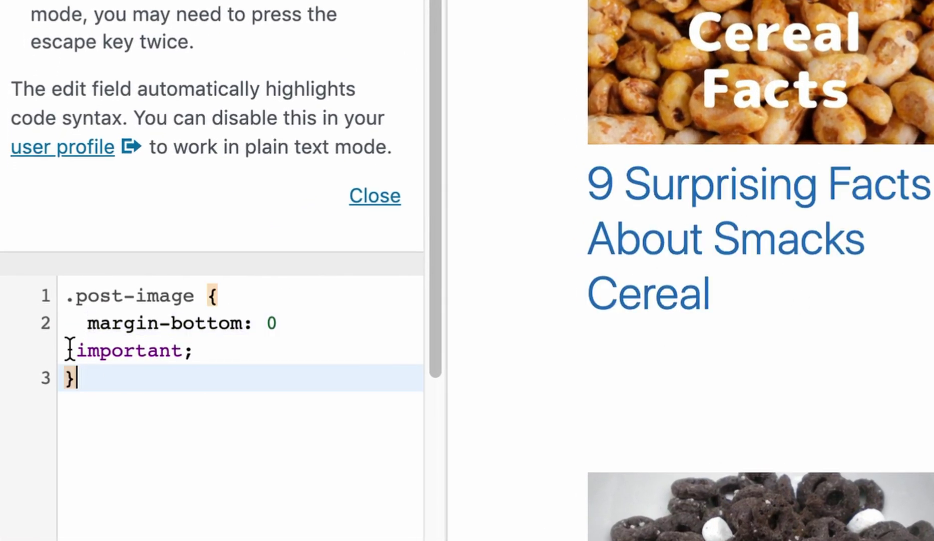
pyautogui.click(67, 349)
pyautogui.moveTo(188, 361); pyautogui.dragTo(80, 324)
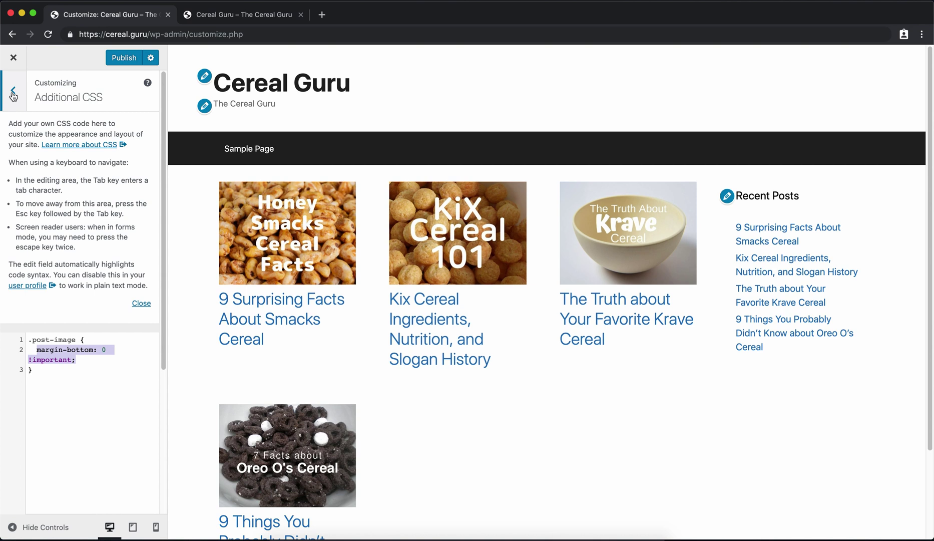
pyautogui.click(13, 59)
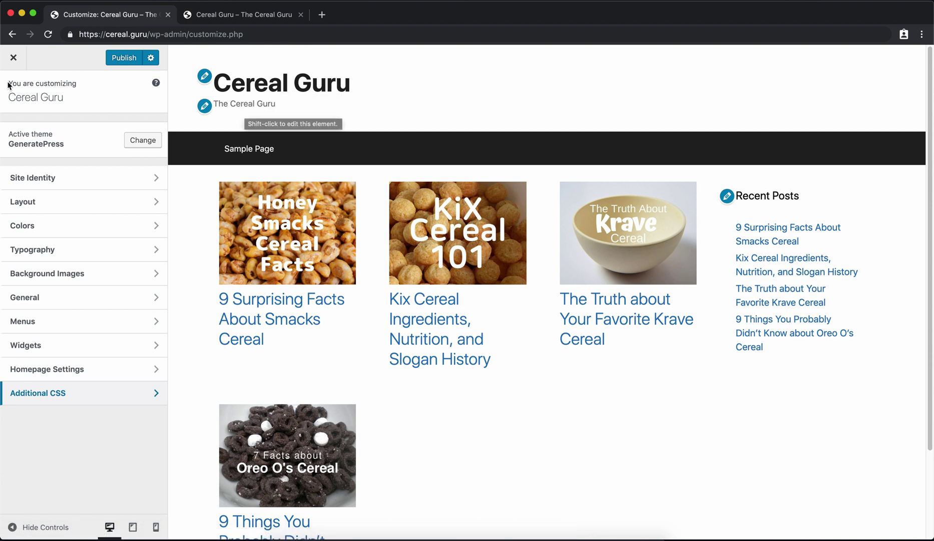
# In Site Identity, hide the site title and the site tagline
pyautogui.click(58, 183)
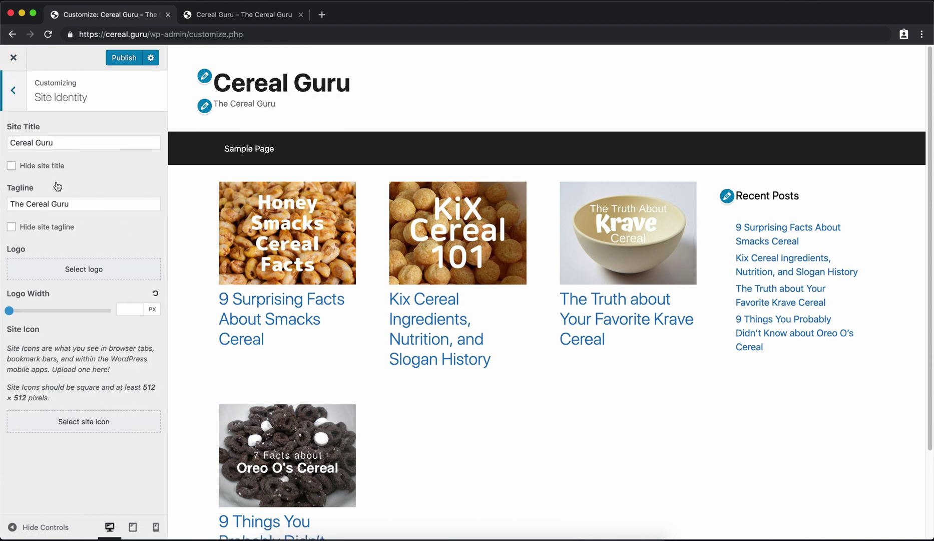
pyautogui.click(11, 165)
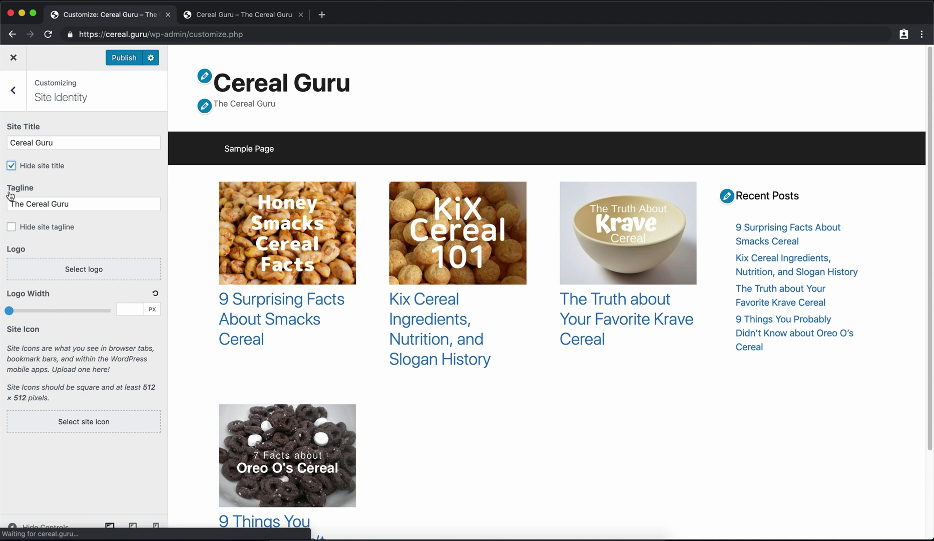
pyautogui.click(11, 226)
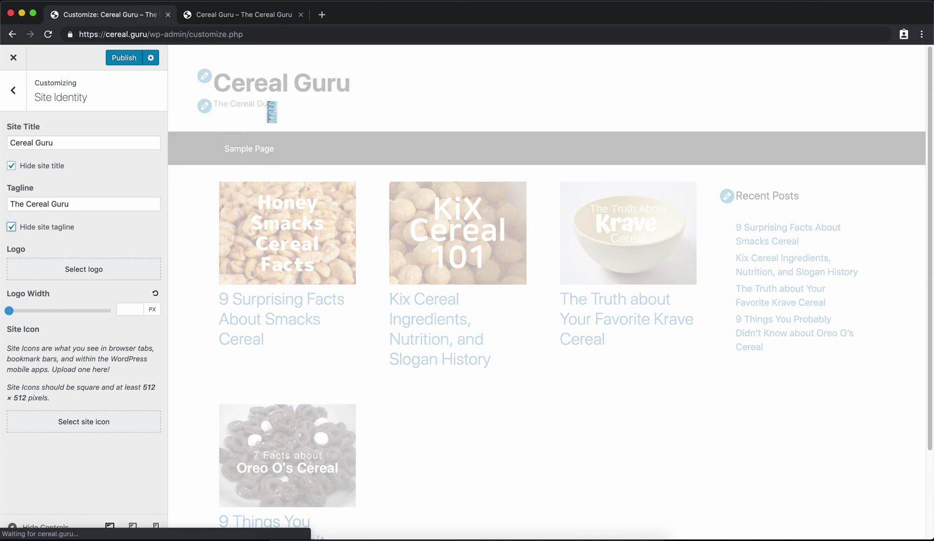
# Set cereal-guru-logo.png as the site logo, skipping cropping
pyautogui.click(80, 272)
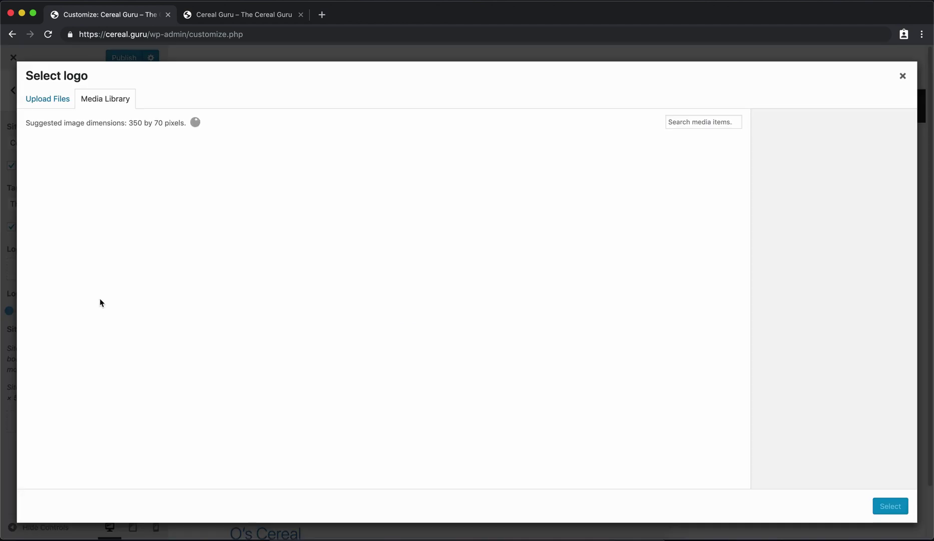
pyautogui.click(61, 188)
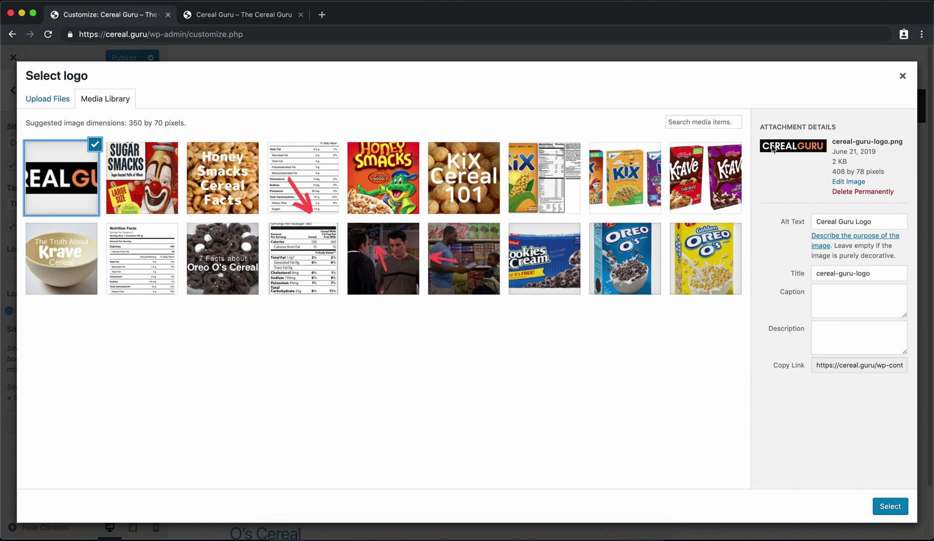
pyautogui.click(890, 506)
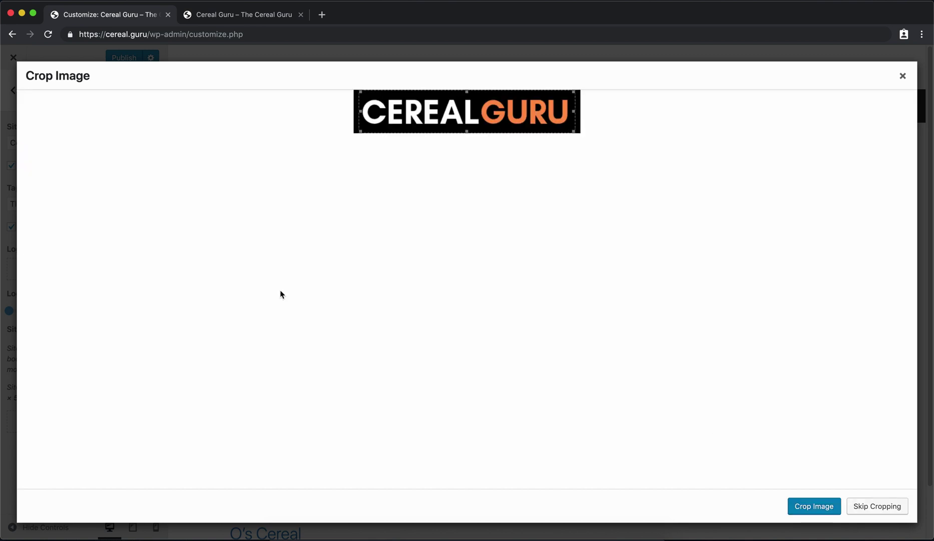
pyautogui.click(866, 507)
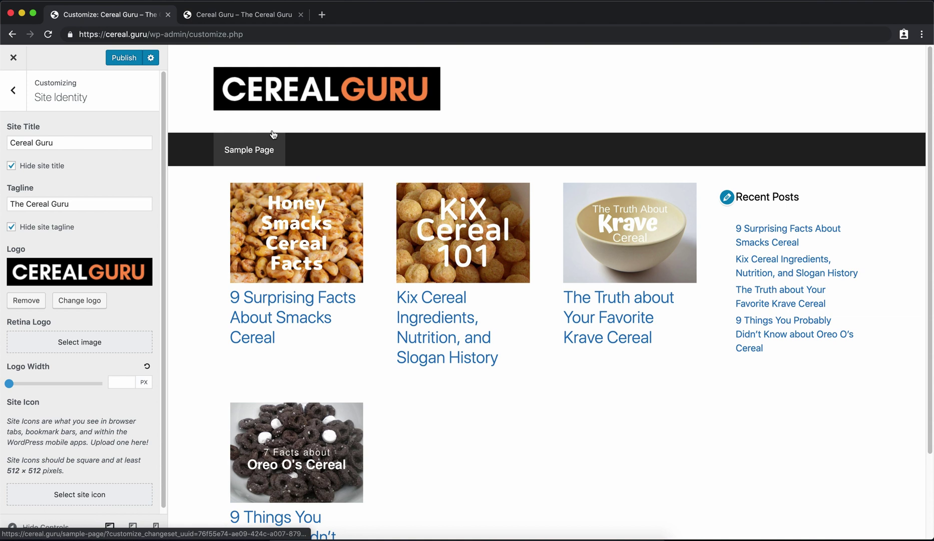
# Change the Colors > Header background colour to near-black #0a0a0a
pyautogui.click(14, 101)
pyautogui.click(46, 229)
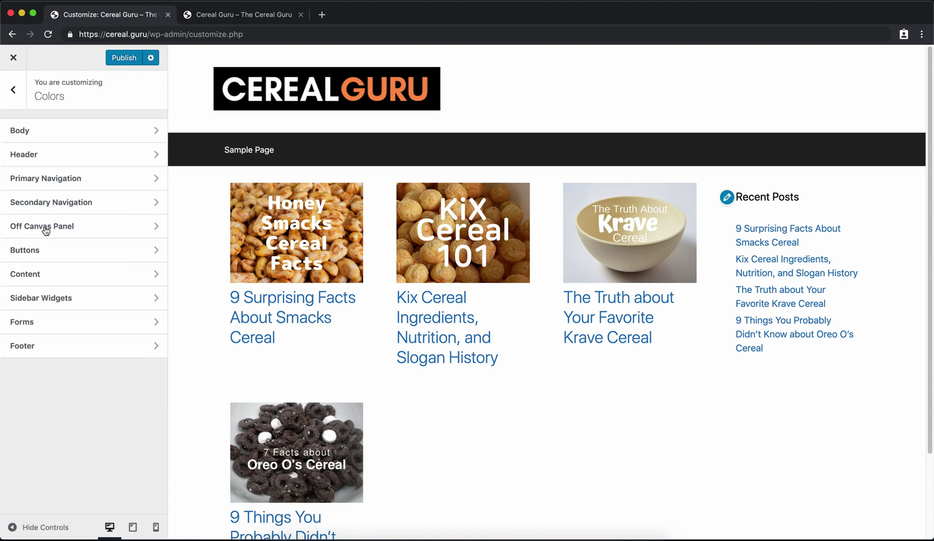
pyautogui.click(55, 154)
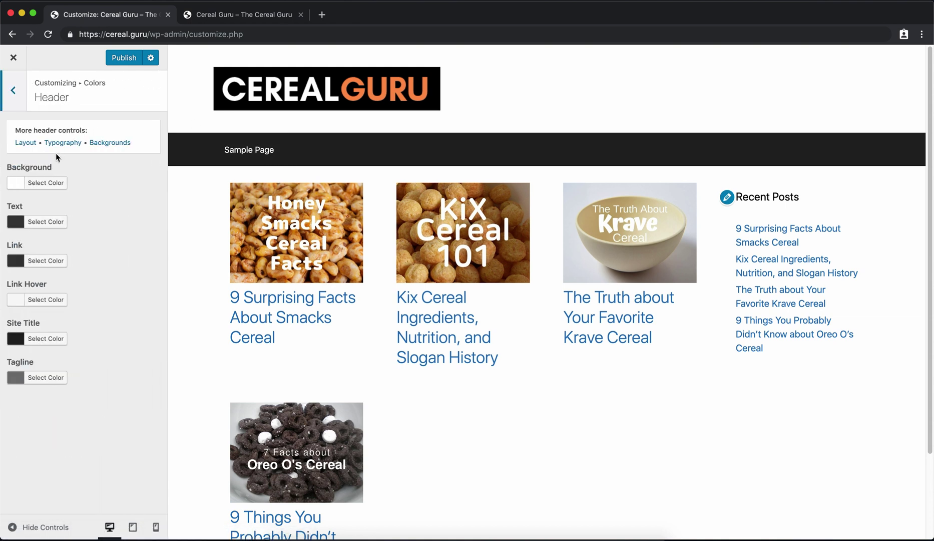
pyautogui.click(38, 189)
pyautogui.moveTo(14, 204); pyautogui.dragTo(168, 323)
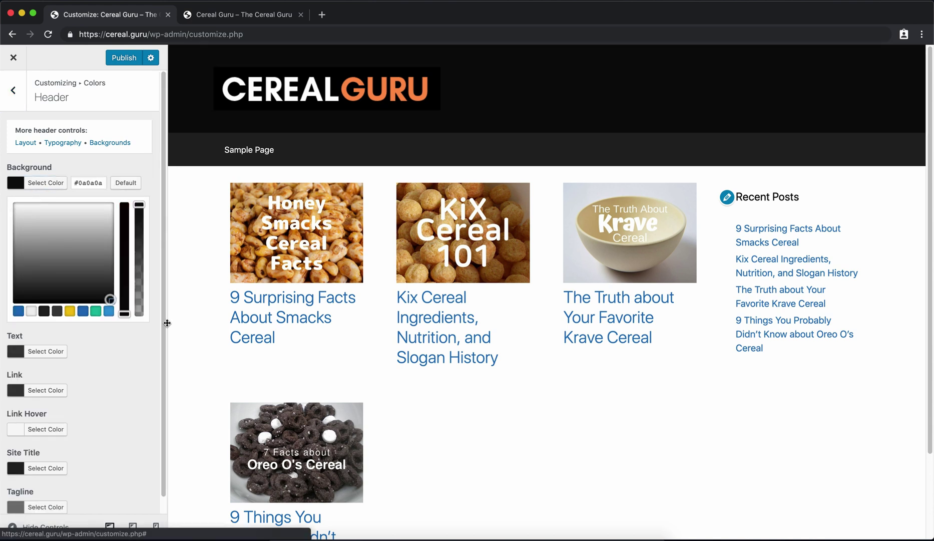
pyautogui.click(156, 326)
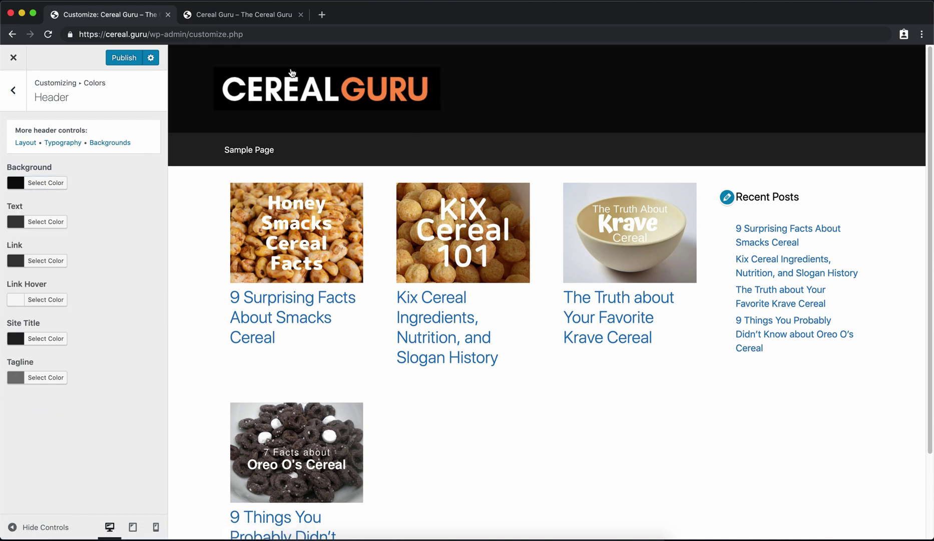
pyautogui.click(13, 93)
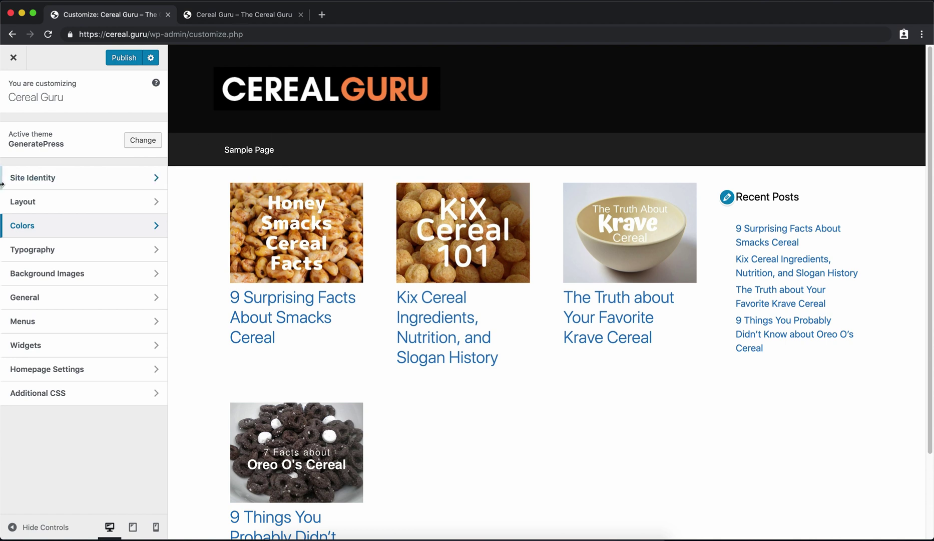
# Under Typography > Body, raise the font size to 18 and change the line height from 1.5 to 1.6
pyautogui.click(65, 250)
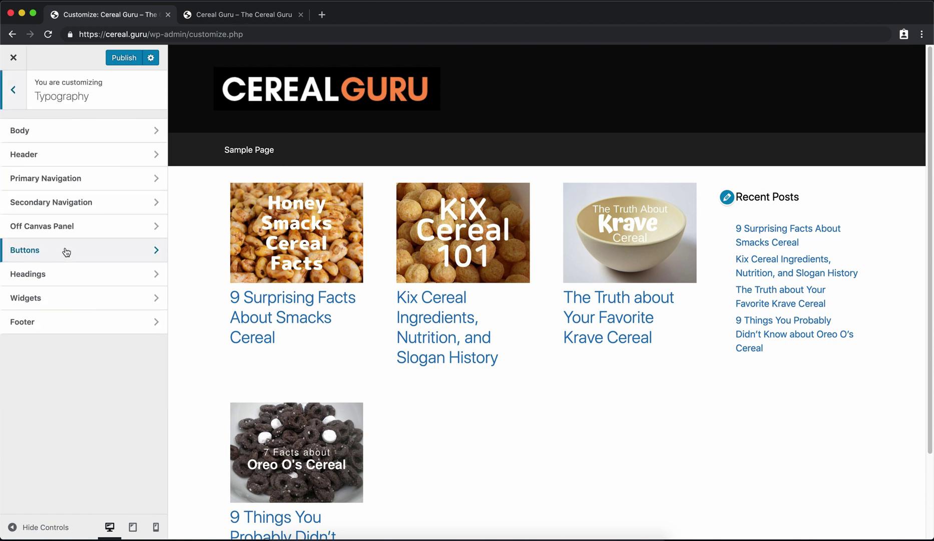
pyautogui.click(93, 139)
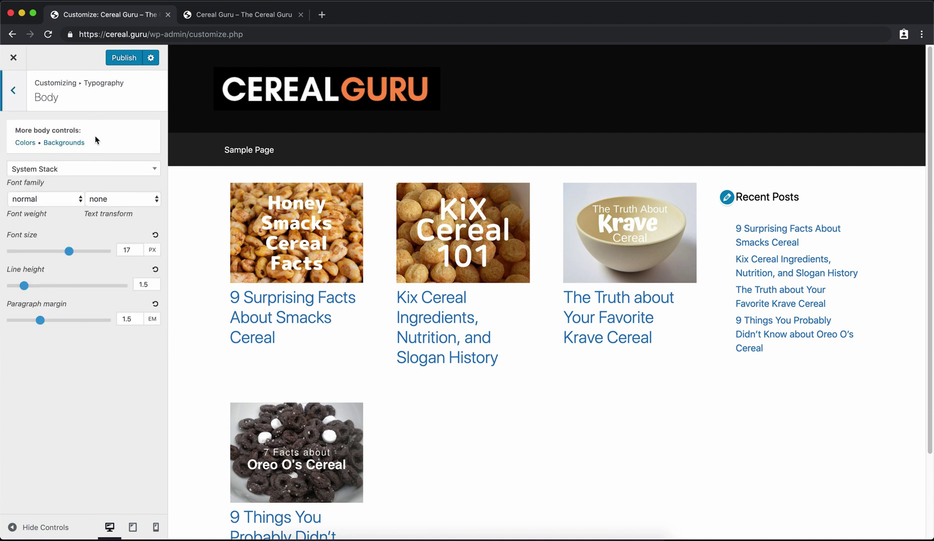
pyautogui.click(140, 248)
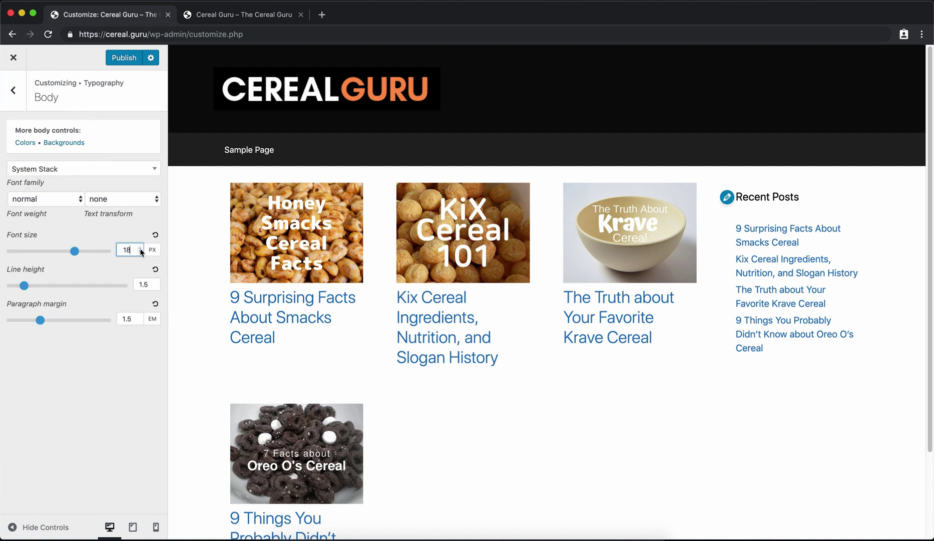
pyautogui.click(148, 283)
pyautogui.press('BackSpace')
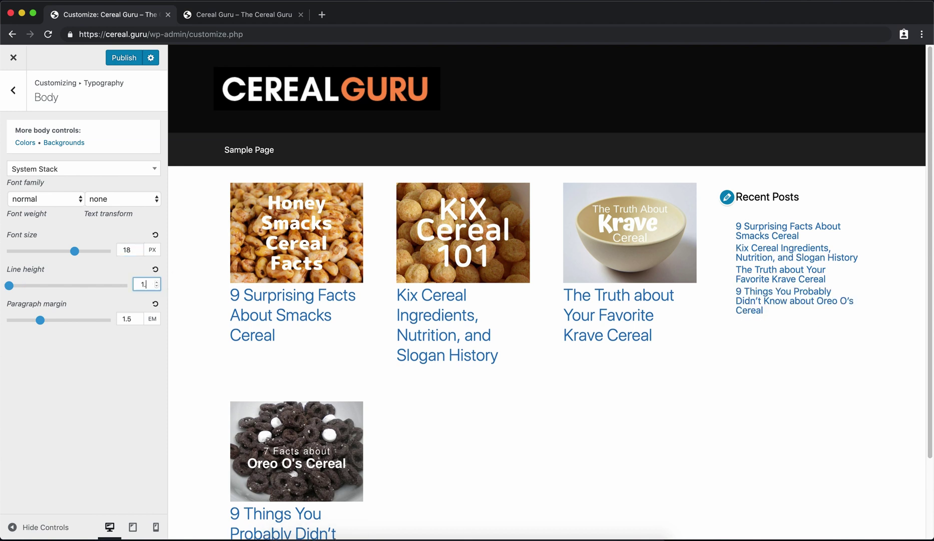
pyautogui.write('6')
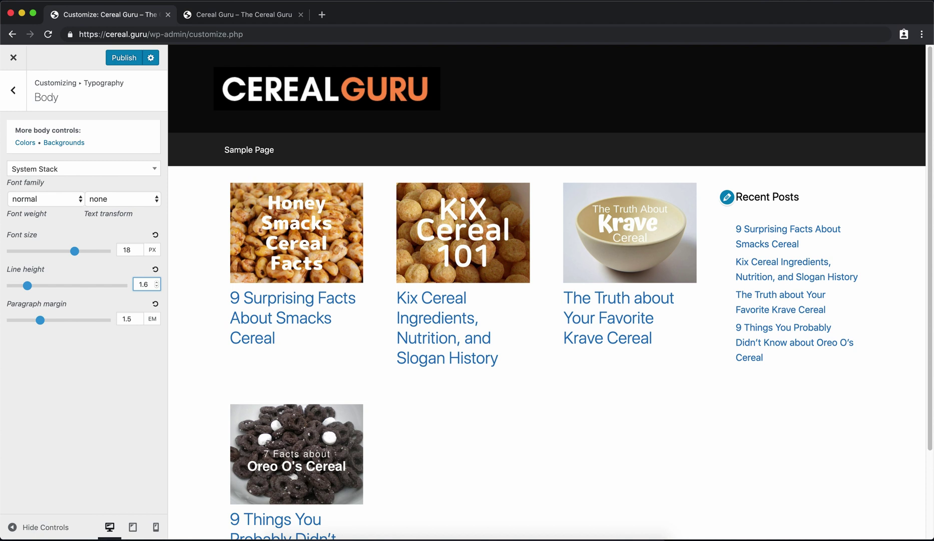
pyautogui.click(15, 90)
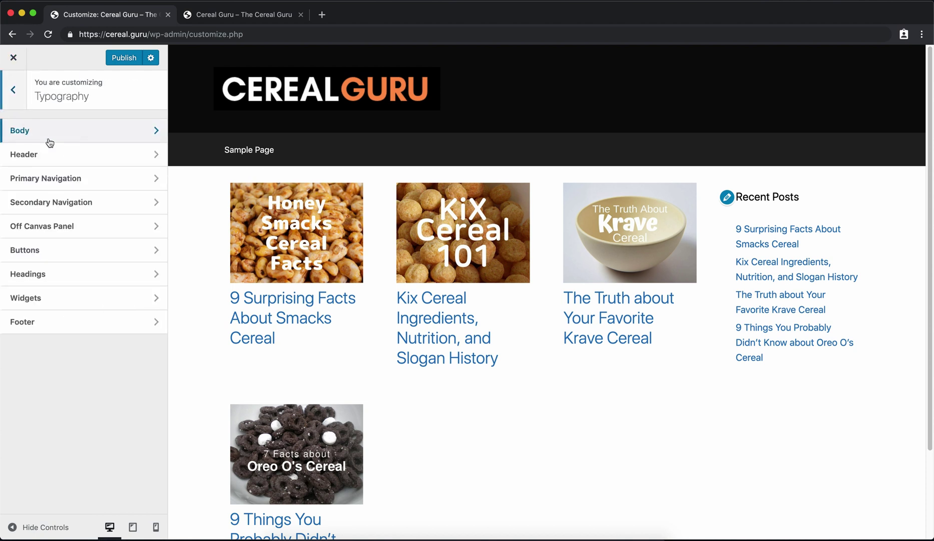
# Give Primary Navigation typography a 16 px font size and uppercase text transform
pyautogui.click(72, 186)
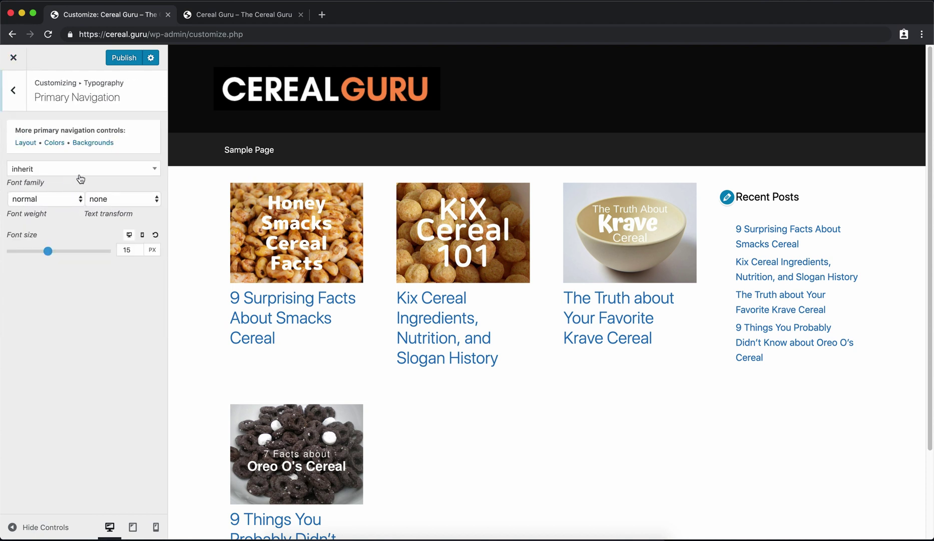
pyautogui.click(140, 247)
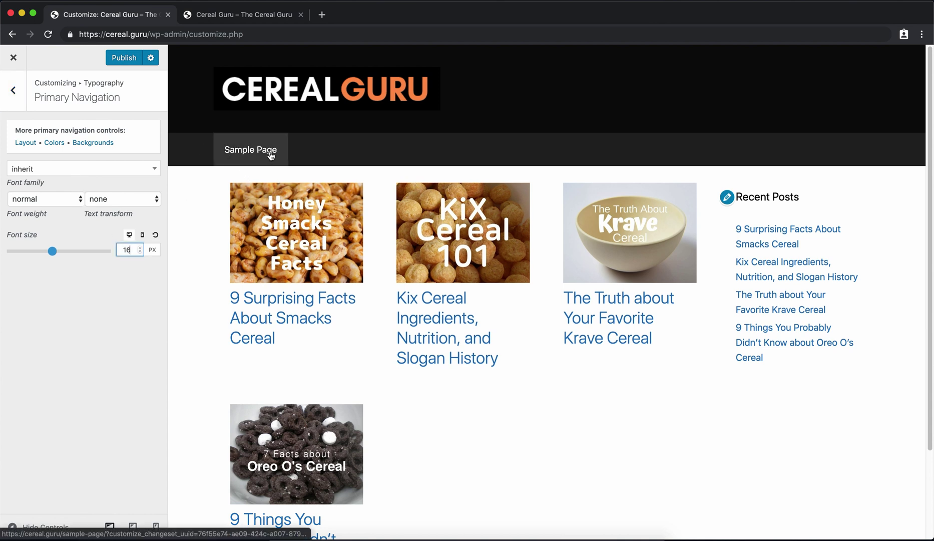
pyautogui.click(112, 200)
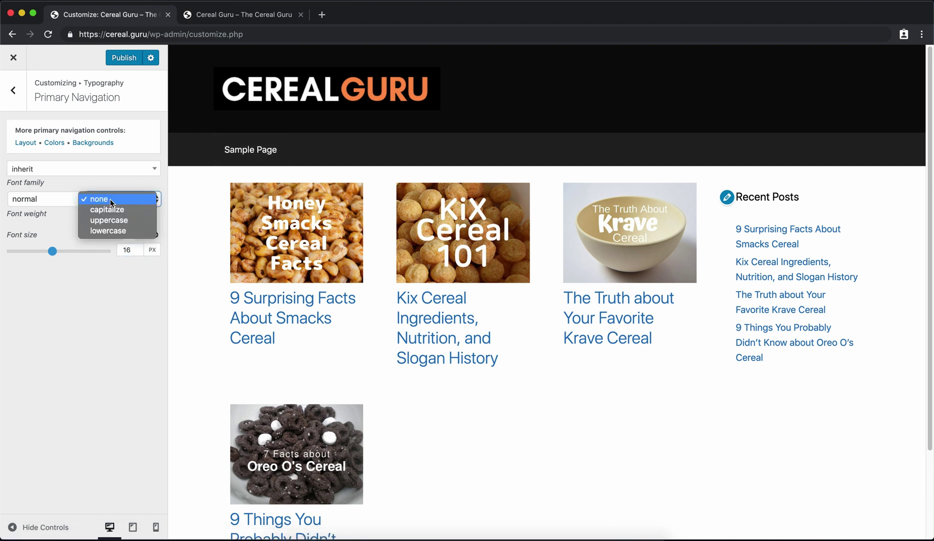
pyautogui.click(123, 222)
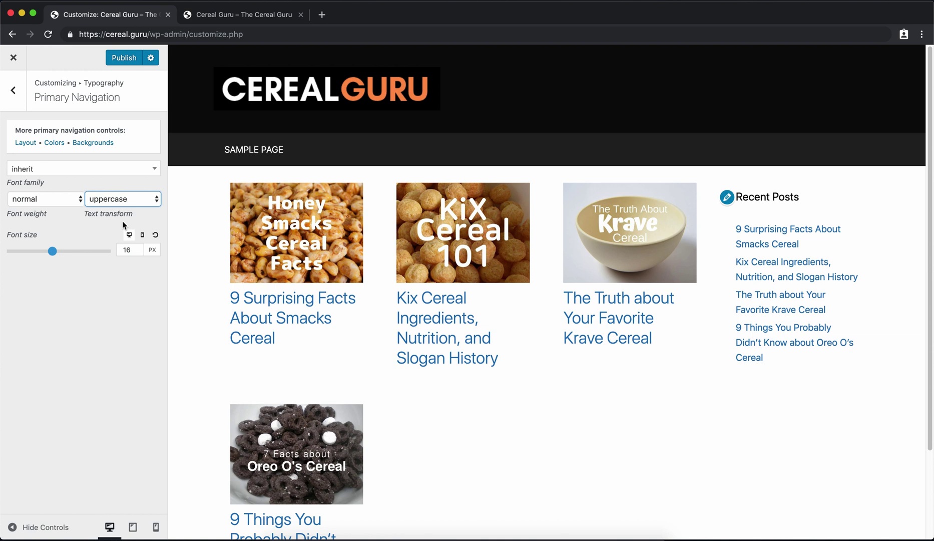
pyautogui.press('Escape')
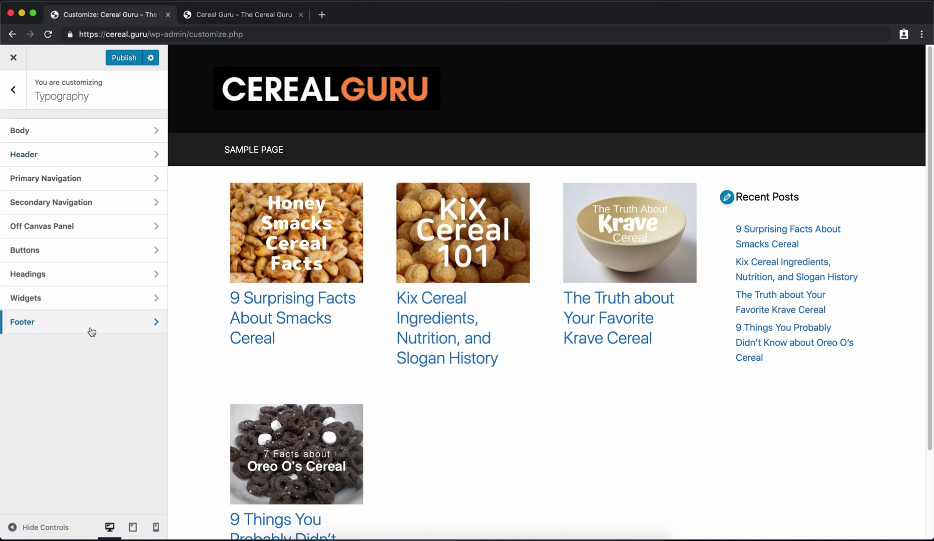
pyautogui.click(99, 274)
pyautogui.click(273, 299)
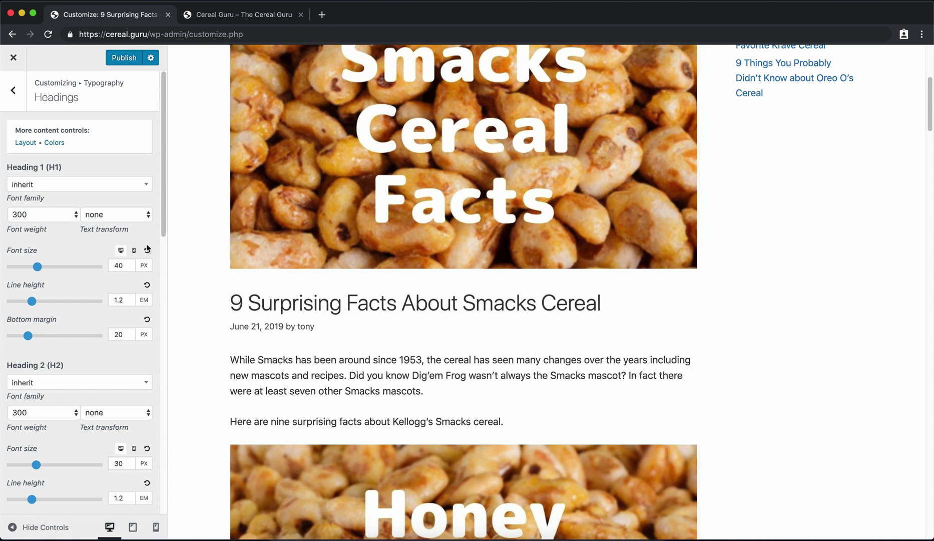
pyautogui.moveTo(229, 298); pyautogui.dragTo(556, 307)
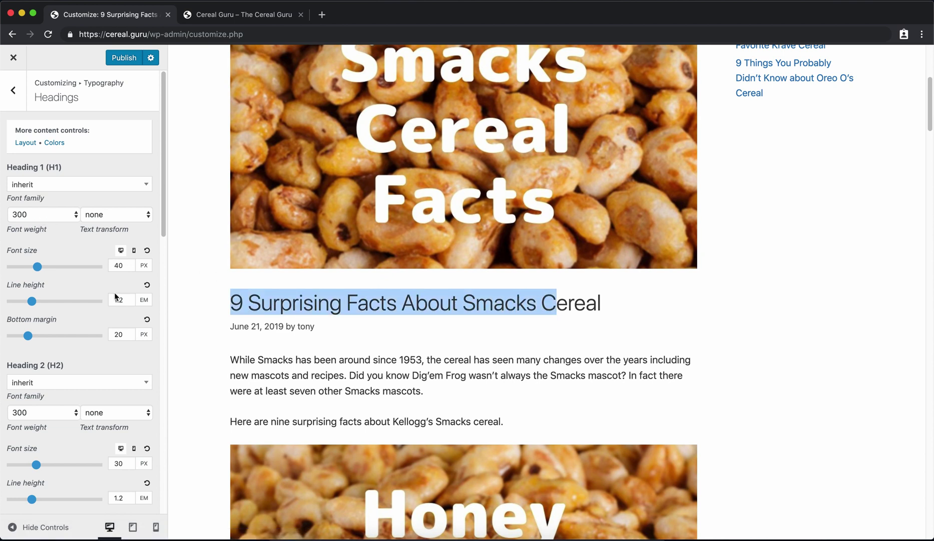
pyautogui.click(44, 215)
pyautogui.click(52, 225)
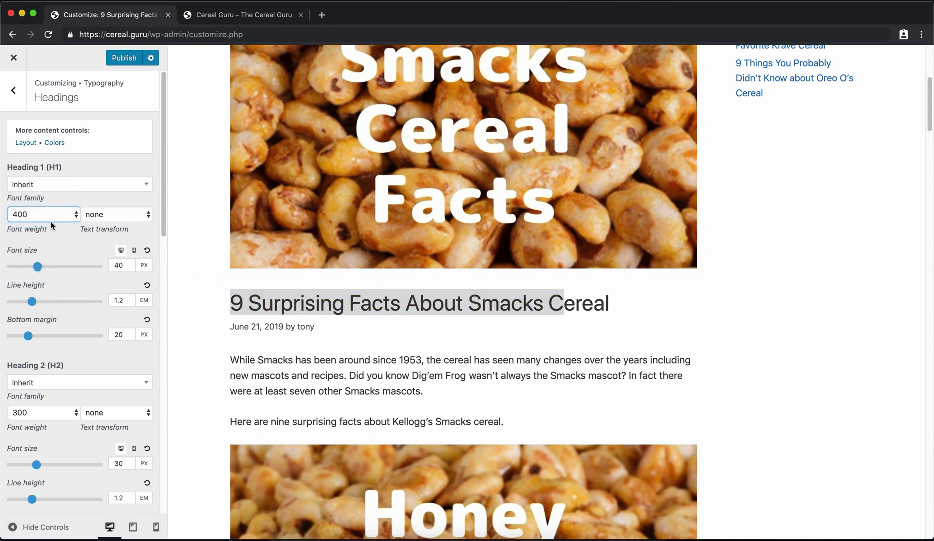
pyautogui.click(650, 315)
pyautogui.scroll(5, 576, 326)
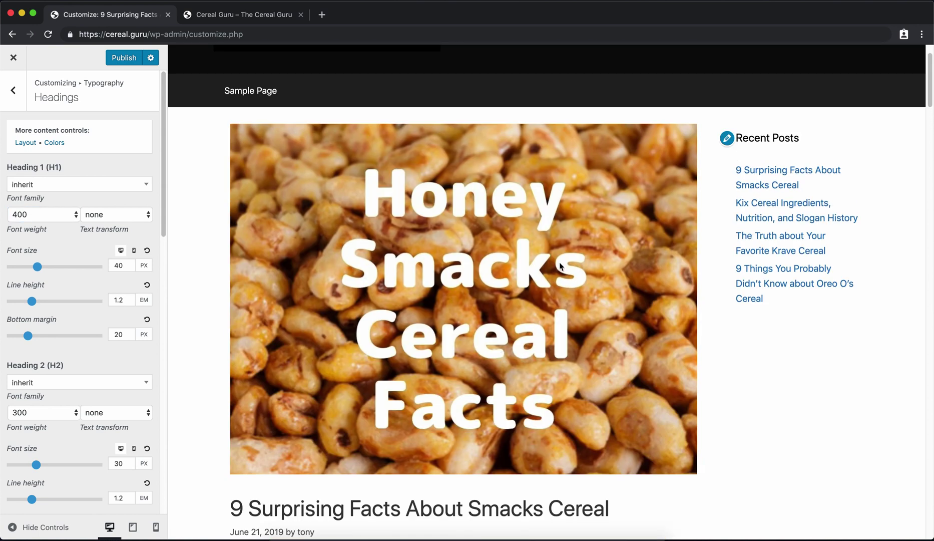
pyautogui.scroll(-5, 533, 341)
pyautogui.scroll(-4, 535, 345)
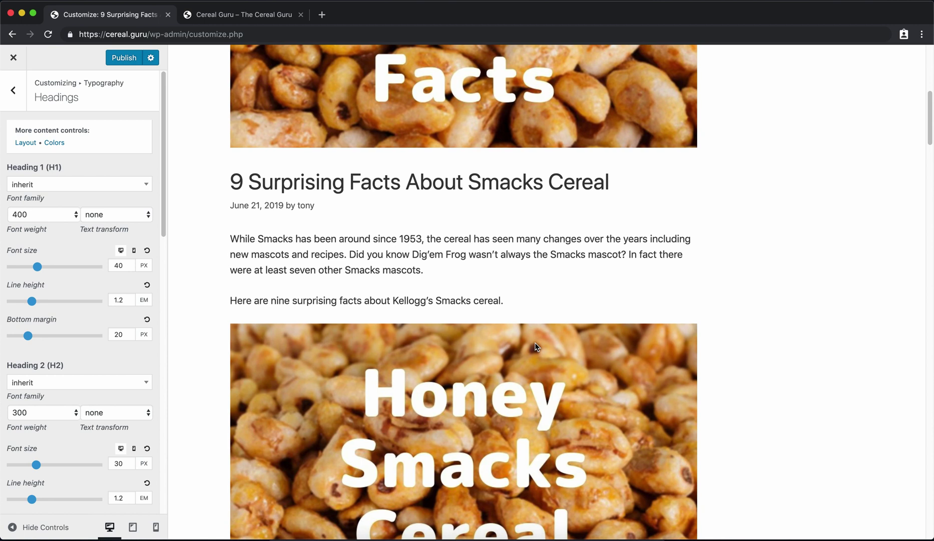
pyautogui.scroll(-1, 596, 350)
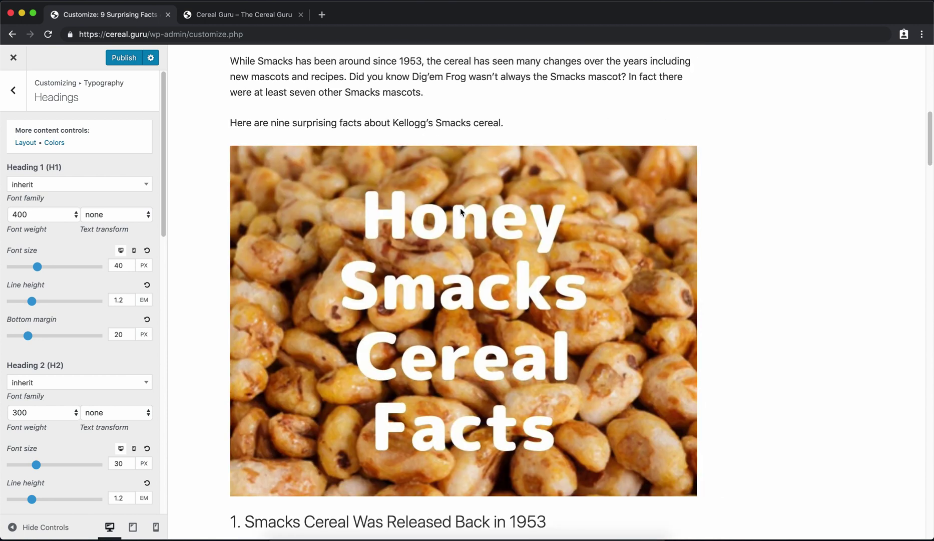
pyautogui.scroll(1, 551, 345)
pyautogui.scroll(1, 531, 329)
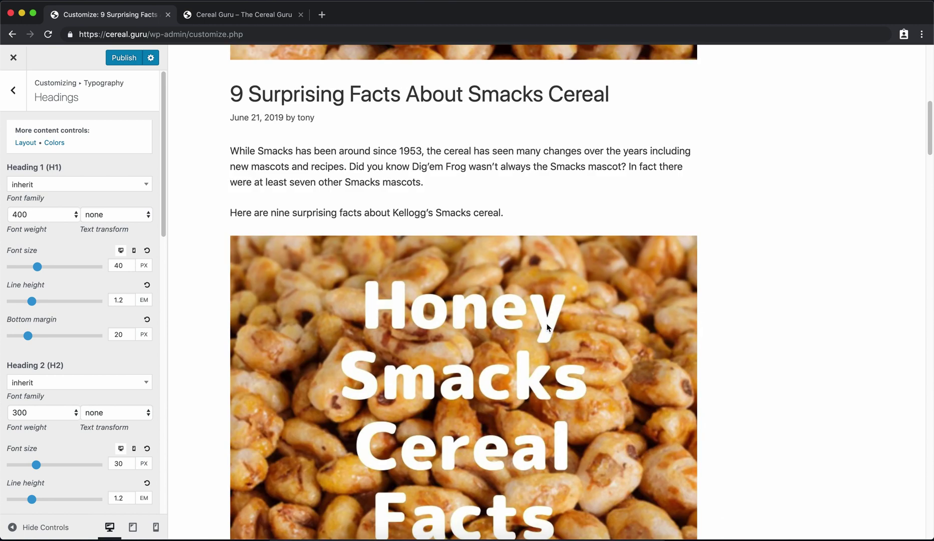
pyautogui.scroll(2, 437, 210)
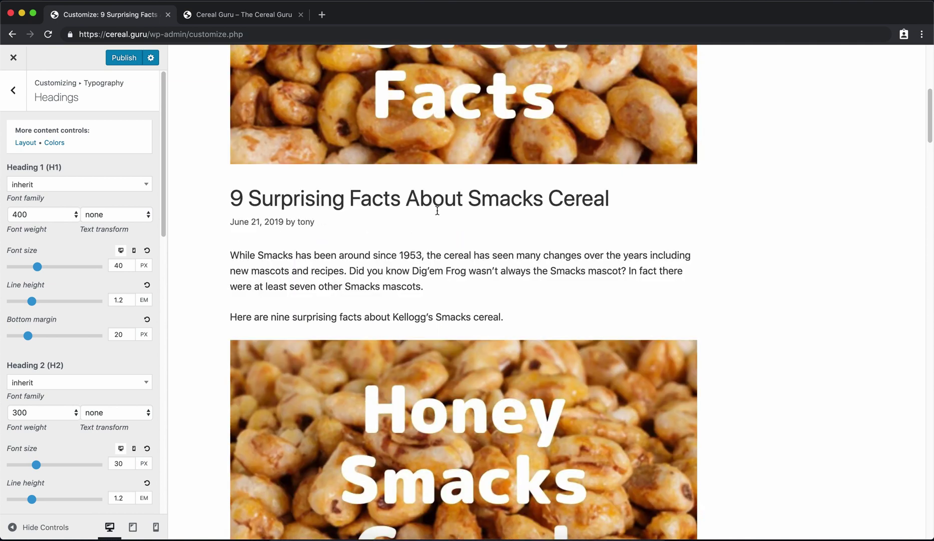
pyautogui.scroll(1, 437, 210)
pyautogui.scroll(-1, 438, 225)
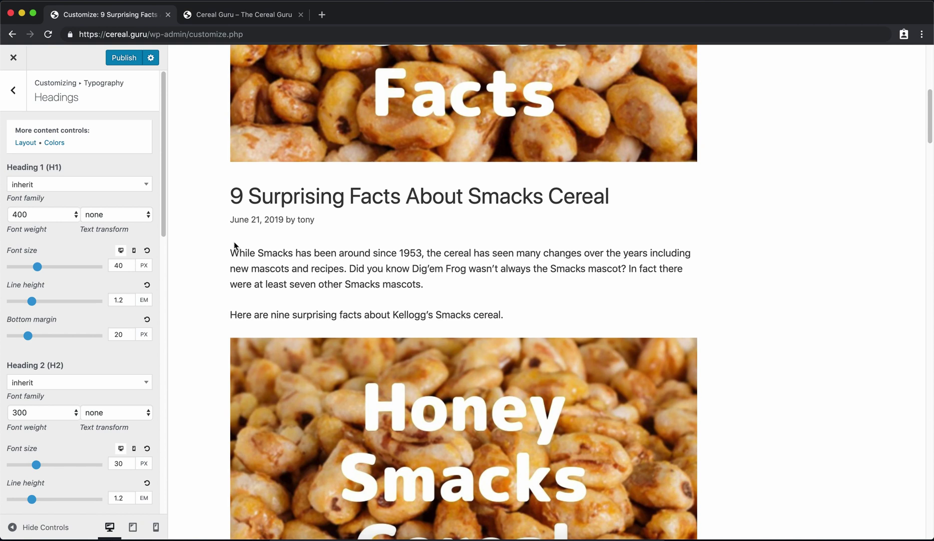
pyautogui.scroll(5, 188, 247)
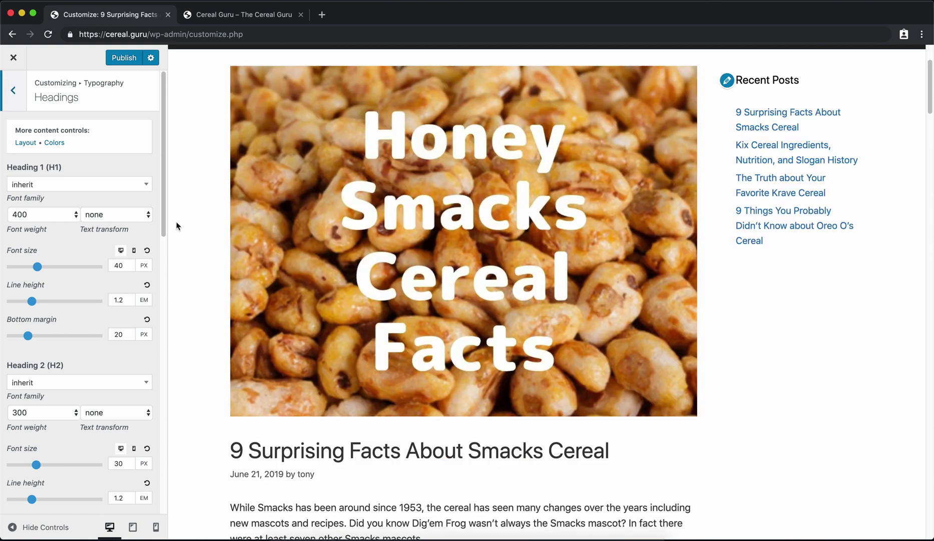
# Return to the main Customizer list and open the Layout > Blog settings
pyautogui.click(13, 91)
pyautogui.click(17, 97)
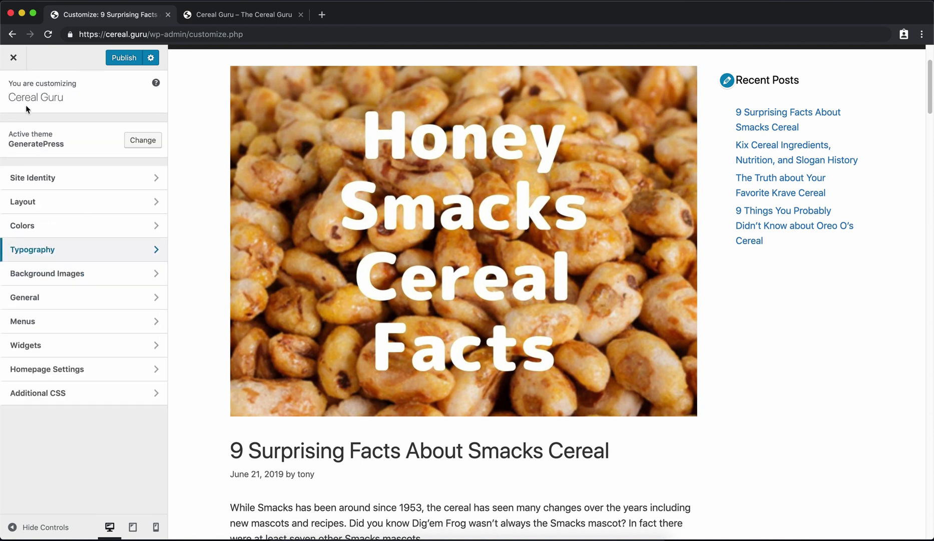
pyautogui.click(60, 202)
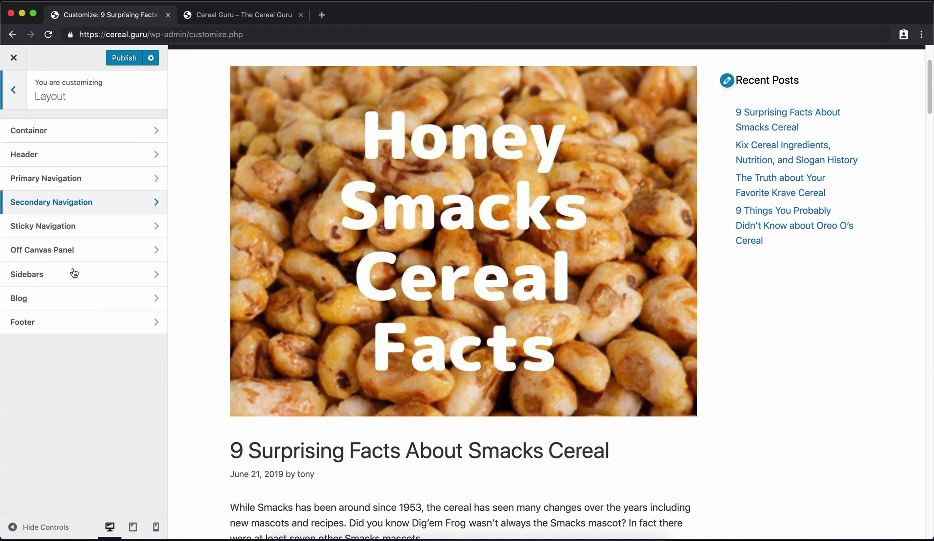
pyautogui.click(75, 301)
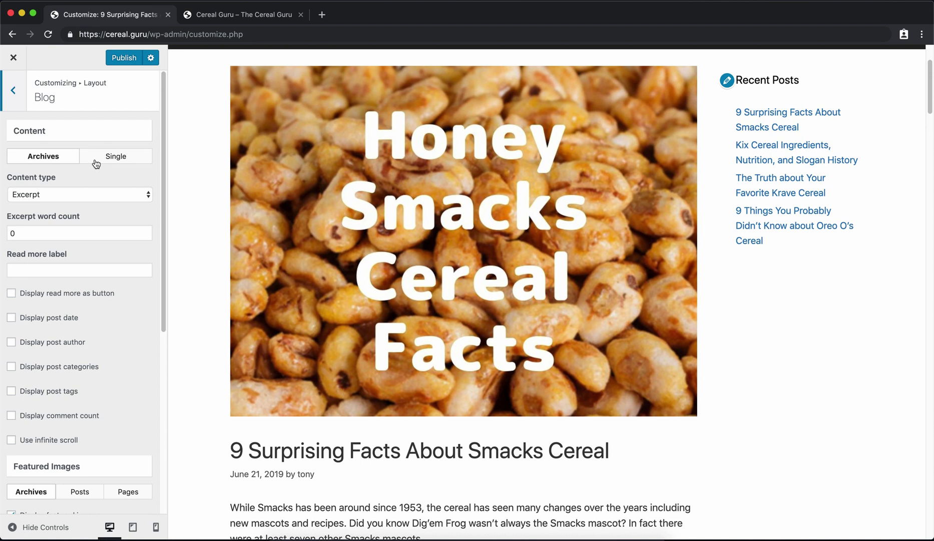
pyautogui.scroll(1, 234, 167)
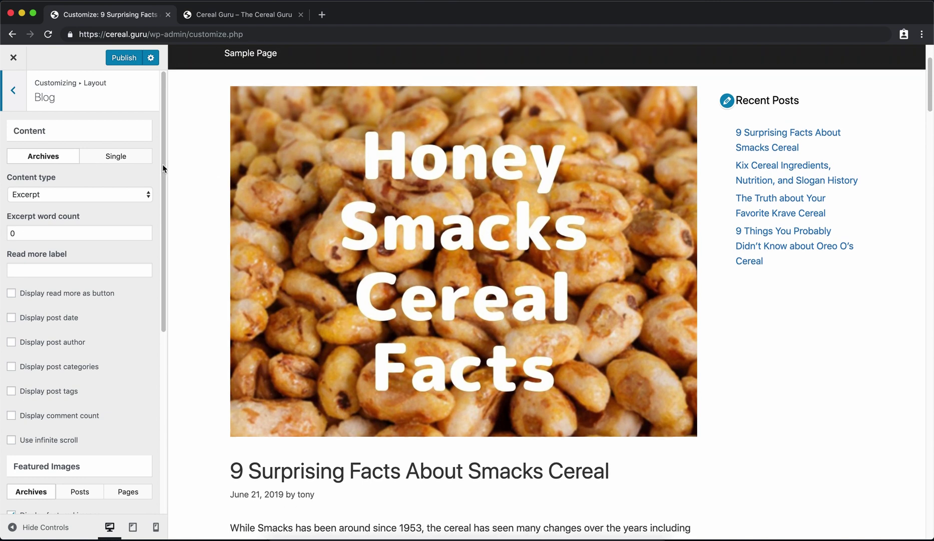
# Switch to the Single post options and toggle Display post date off and back on
pyautogui.click(109, 159)
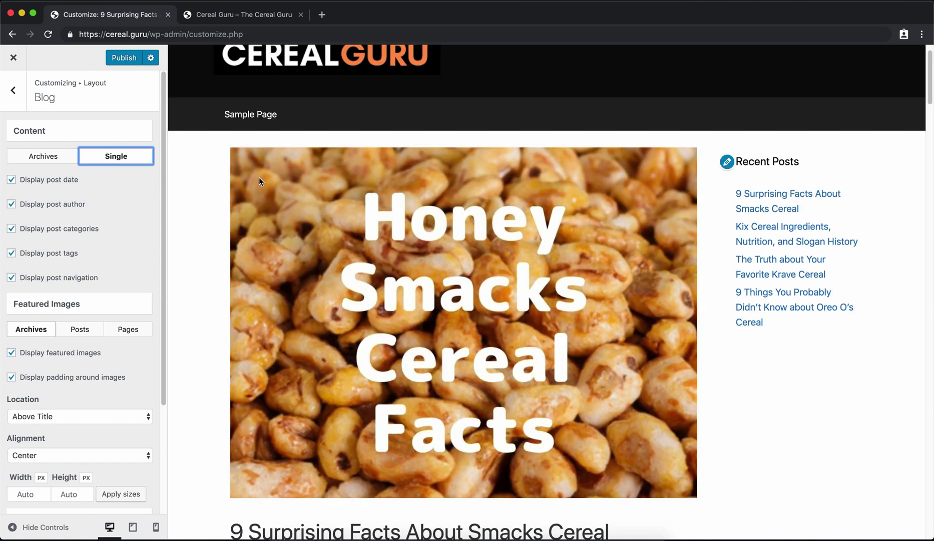
pyautogui.scroll(-3, 260, 177)
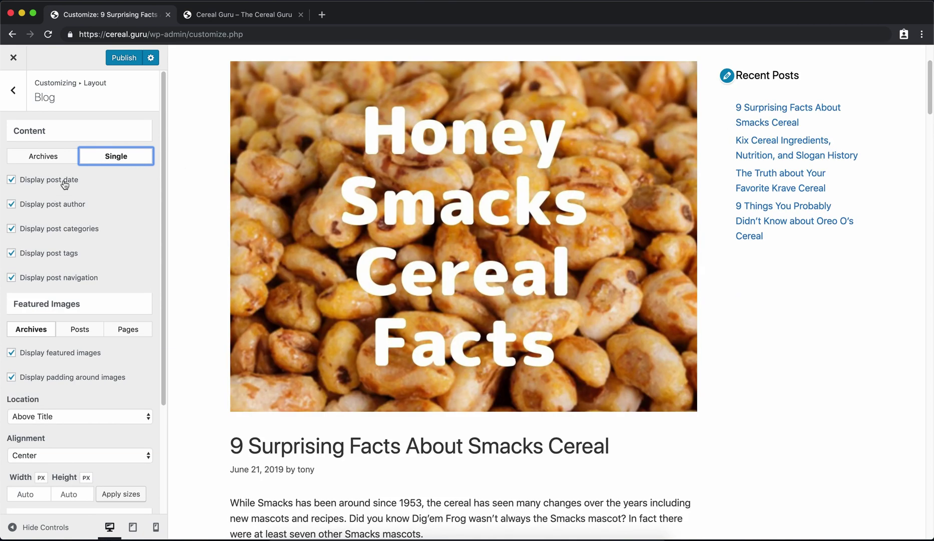
pyautogui.click(36, 183)
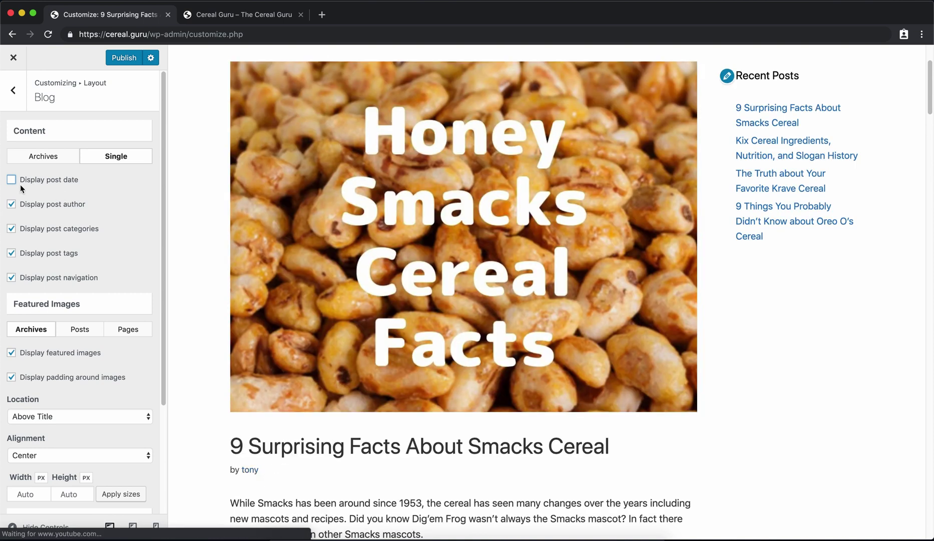
pyautogui.click(29, 181)
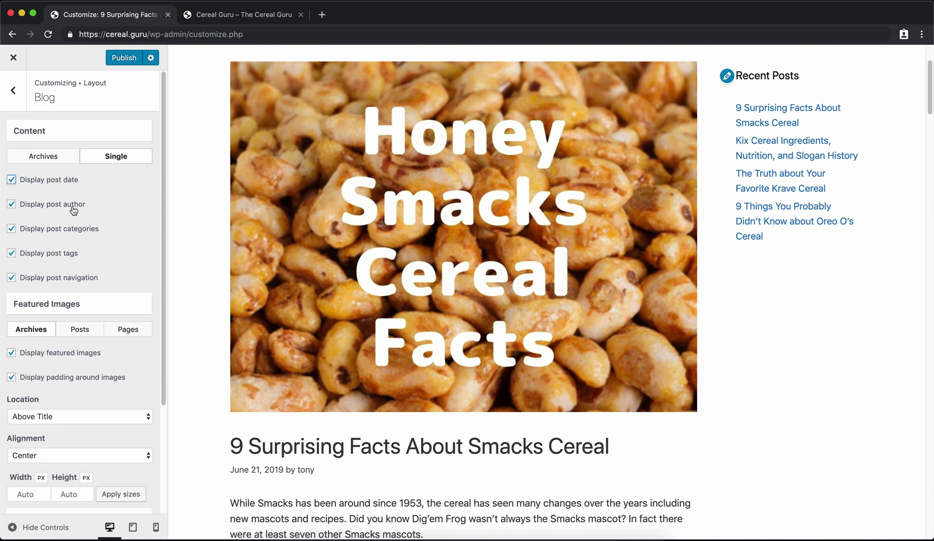
pyautogui.scroll(-2, 100, 267)
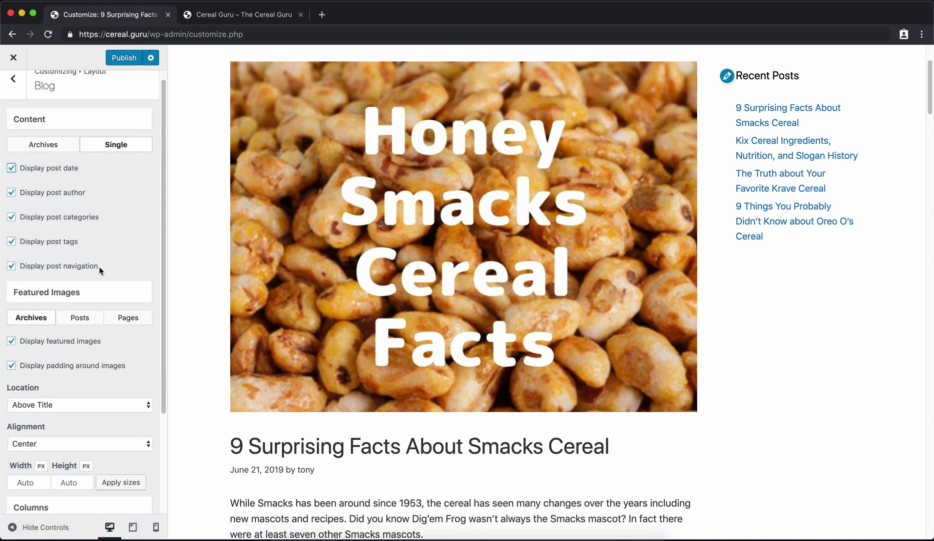
pyautogui.scroll(-5, 212, 299)
pyautogui.scroll(-20, 212, 298)
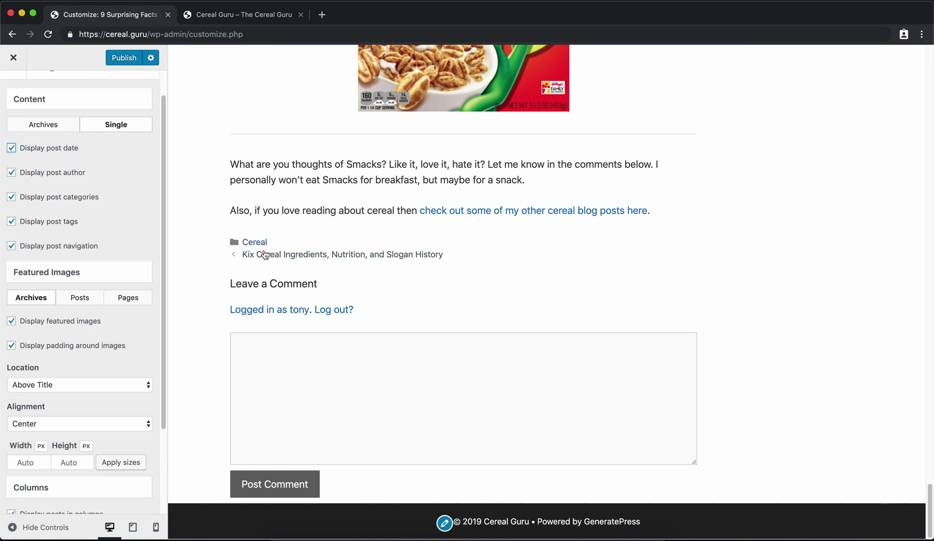
# Uncheck Display post navigation and, on the Featured Images Posts tab, Display featured images
pyautogui.click(97, 249)
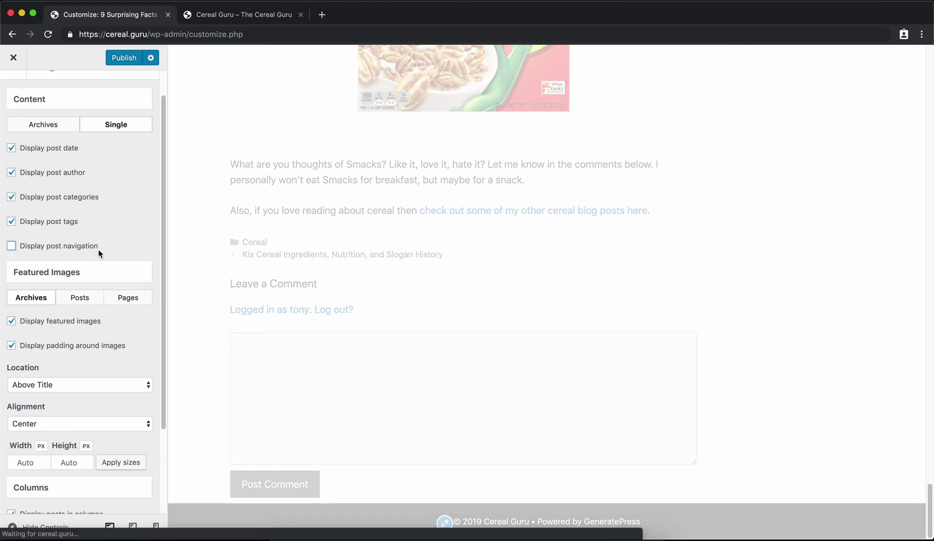
pyautogui.scroll(15, 230, 252)
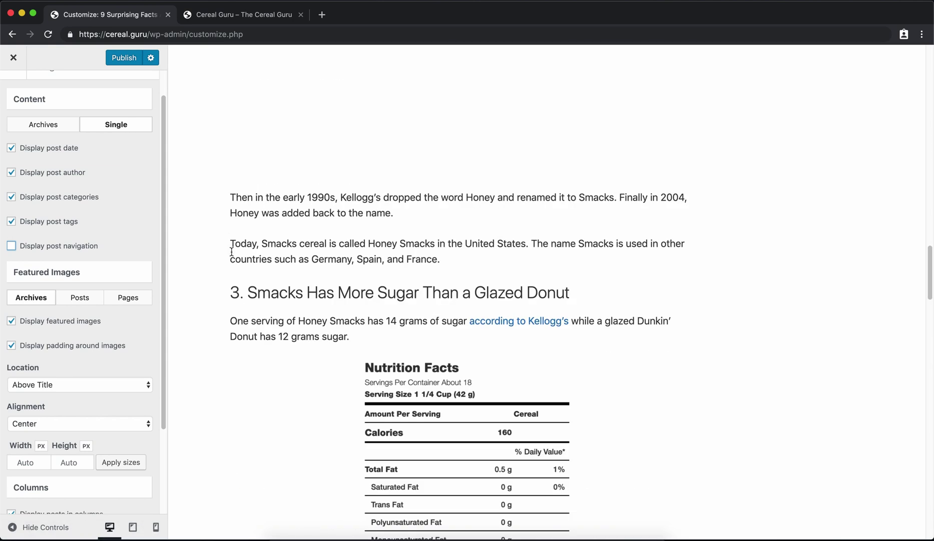
pyautogui.scroll(15, 231, 250)
pyautogui.scroll(-8, 443, 197)
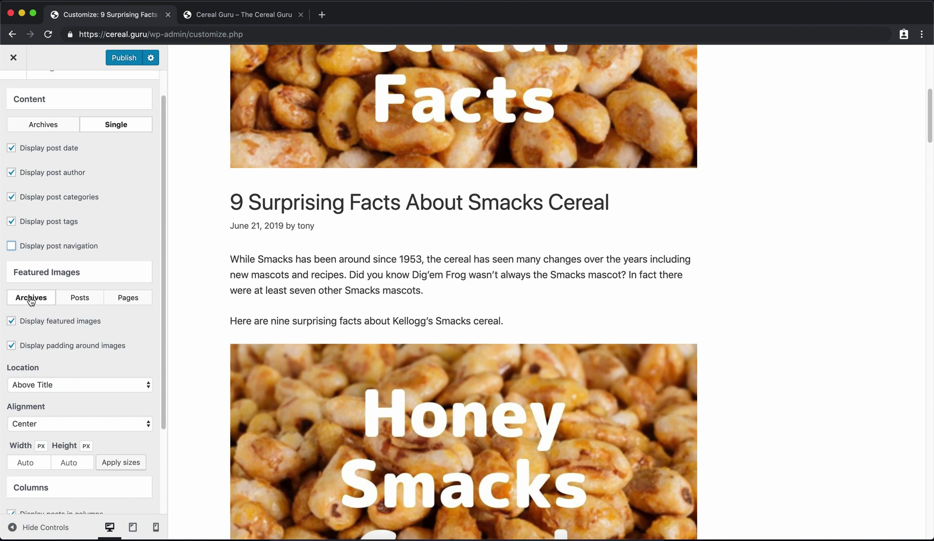
pyautogui.click(83, 304)
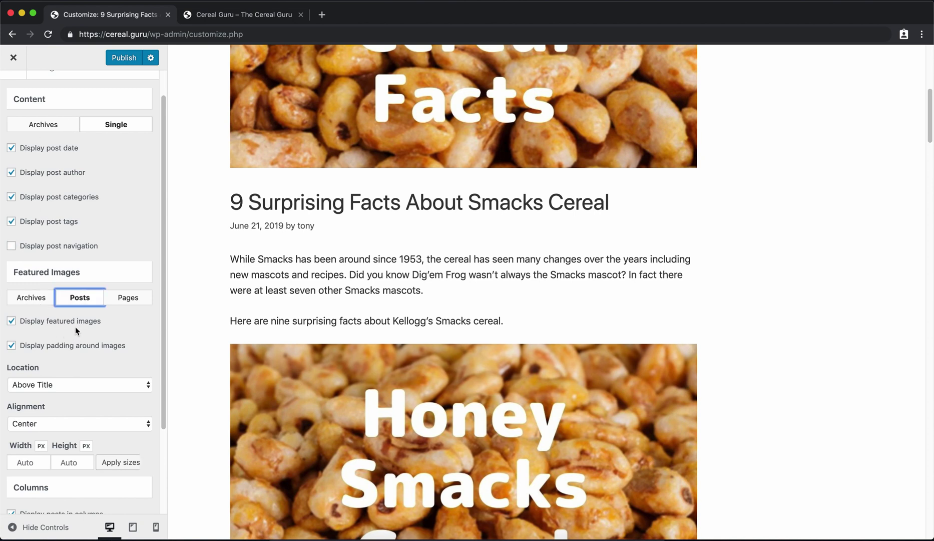
pyautogui.click(80, 326)
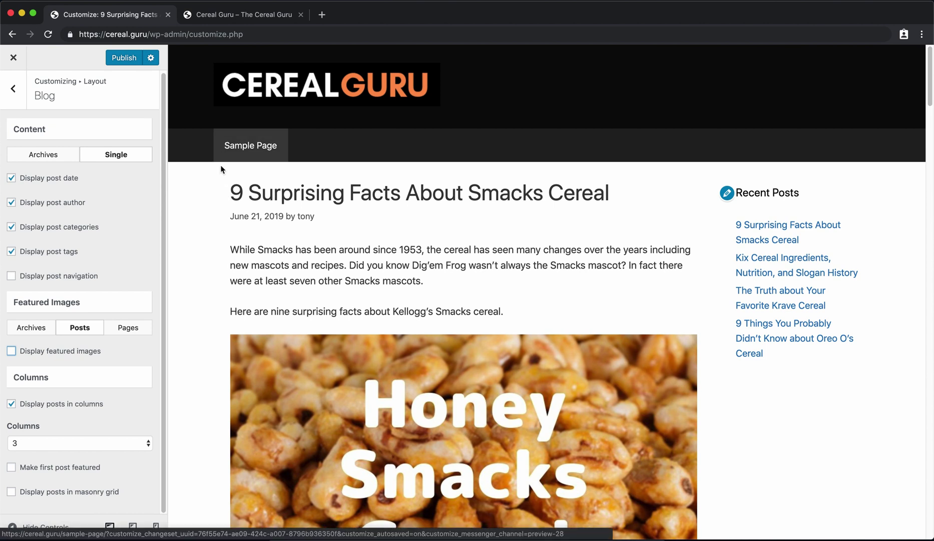
# Highlight the post title and intro paragraphs in the preview, then clear the selection
pyautogui.moveTo(230, 194); pyautogui.dragTo(606, 179)
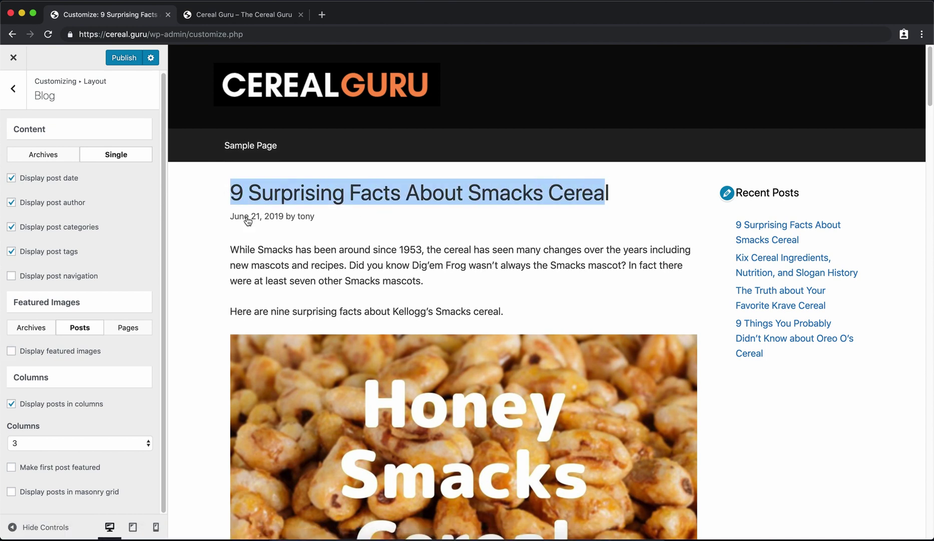
pyautogui.moveTo(237, 247); pyautogui.dragTo(446, 333)
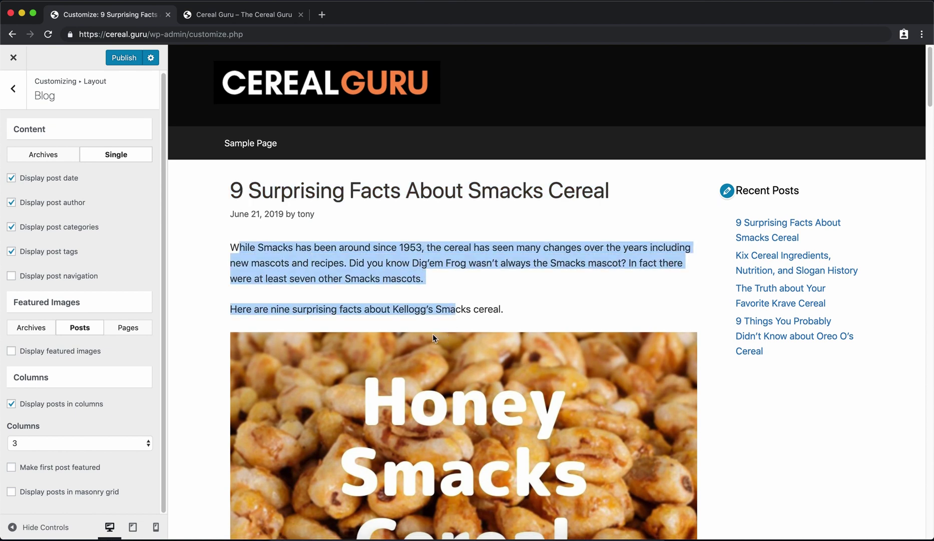
pyautogui.click(599, 314)
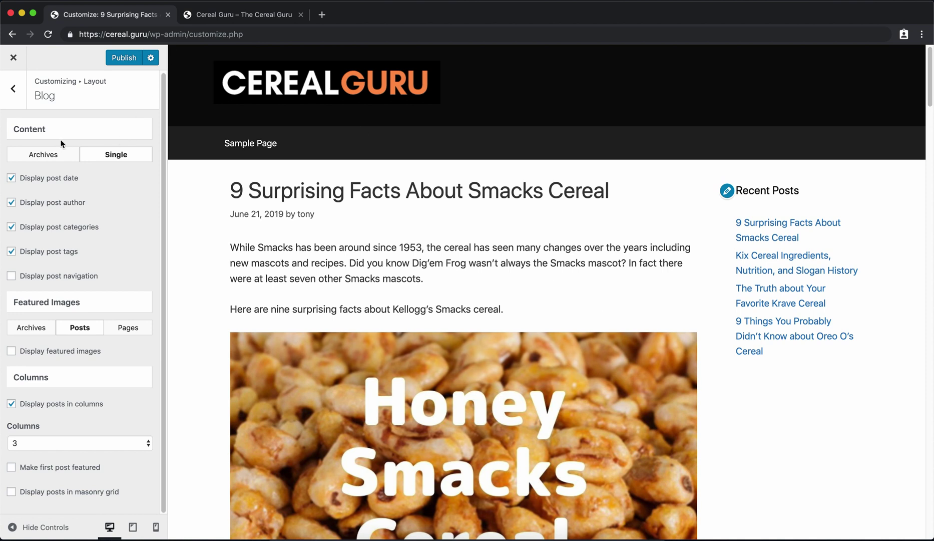
# Set the header padding to 10 top and 10 bottom, keeping 40 left and right
pyautogui.click(13, 88)
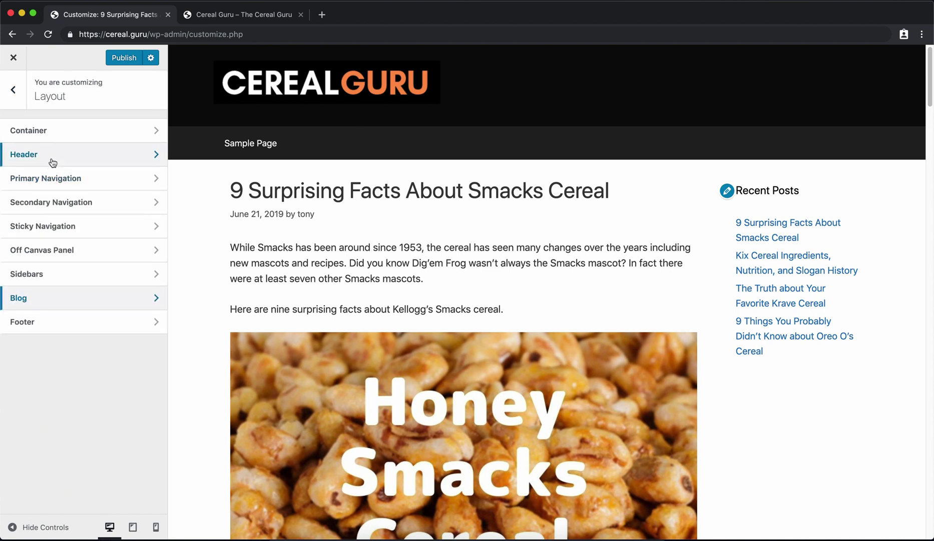
pyautogui.click(53, 160)
pyautogui.doubleClick(21, 340)
pyautogui.write('1')
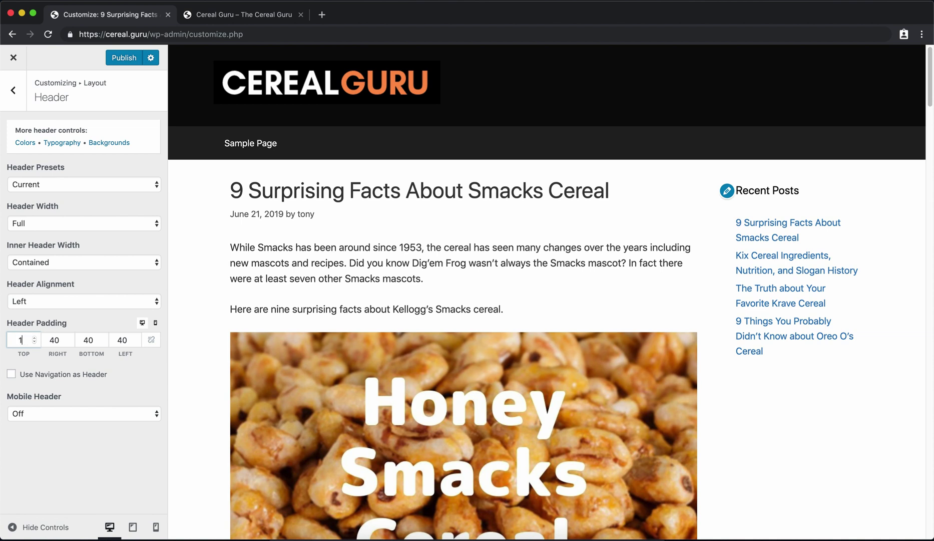
pyautogui.write('0')
pyautogui.press('Tab')
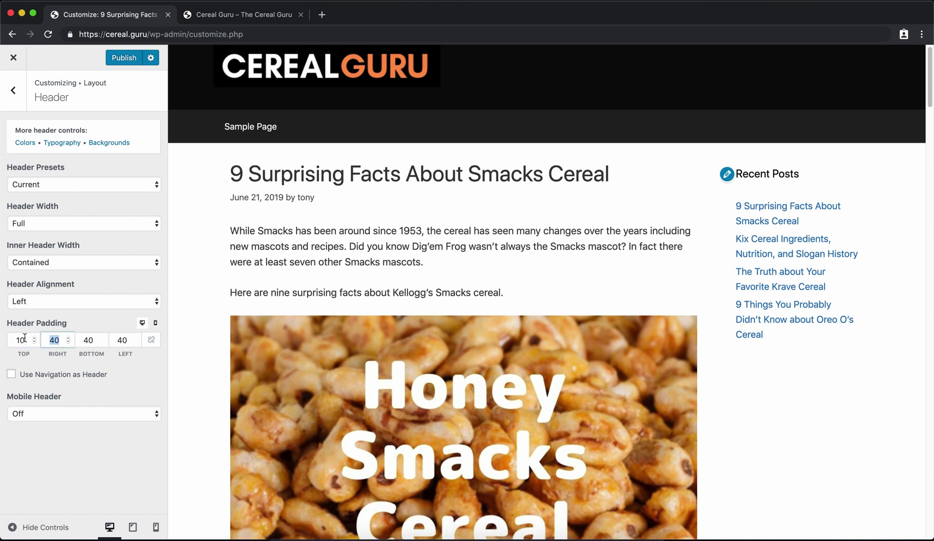
pyautogui.click(92, 340)
pyautogui.doubleClick(90, 340)
pyautogui.write('1')
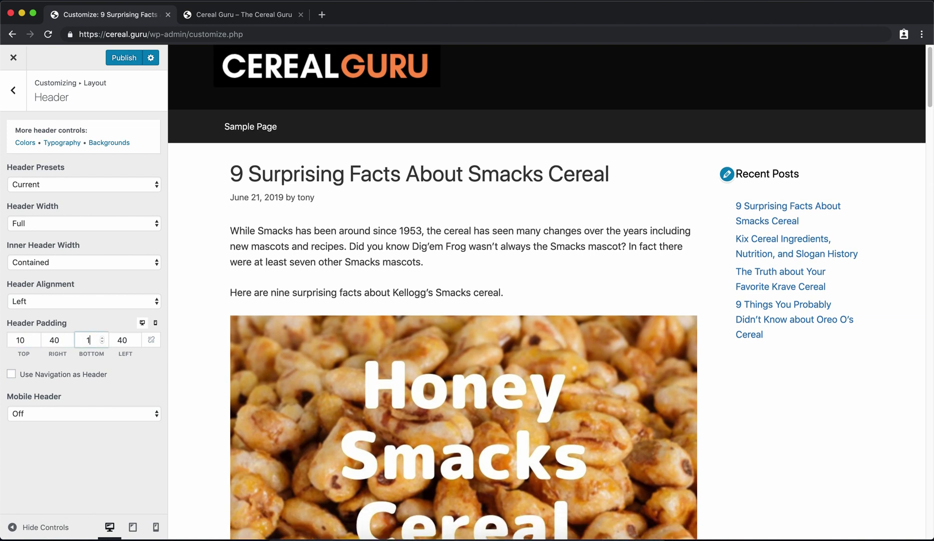
pyautogui.write('0')
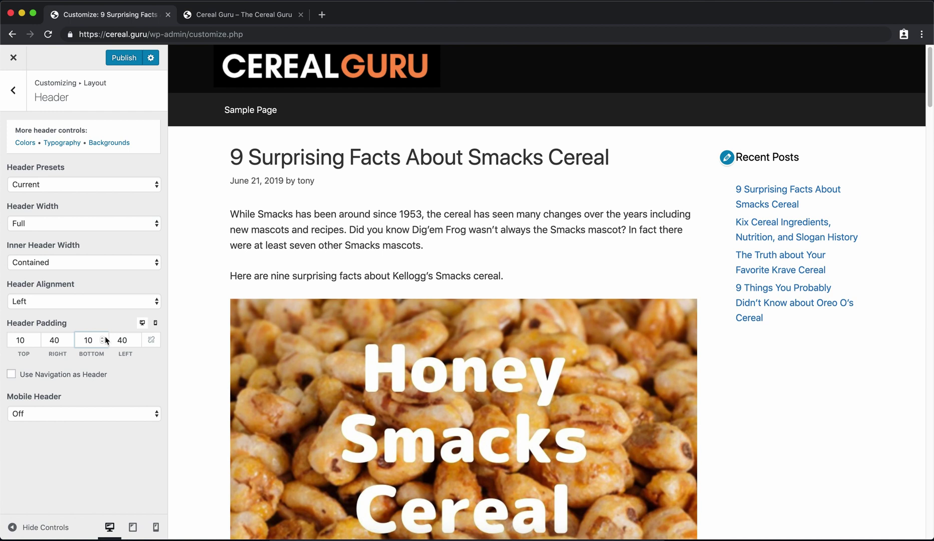
# In Layout > Sidebars, set widget padding to 25 on top, right, bottom and left
pyautogui.click(13, 88)
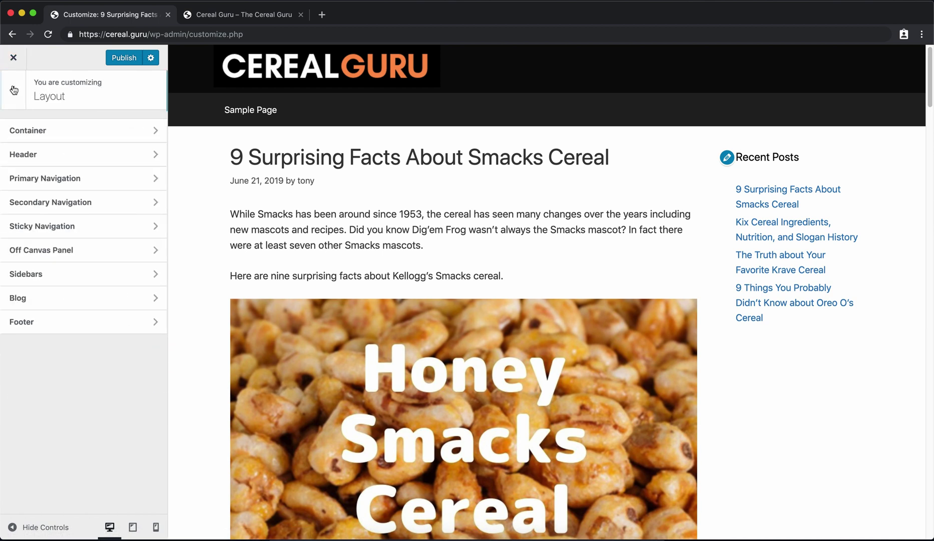
pyautogui.click(61, 274)
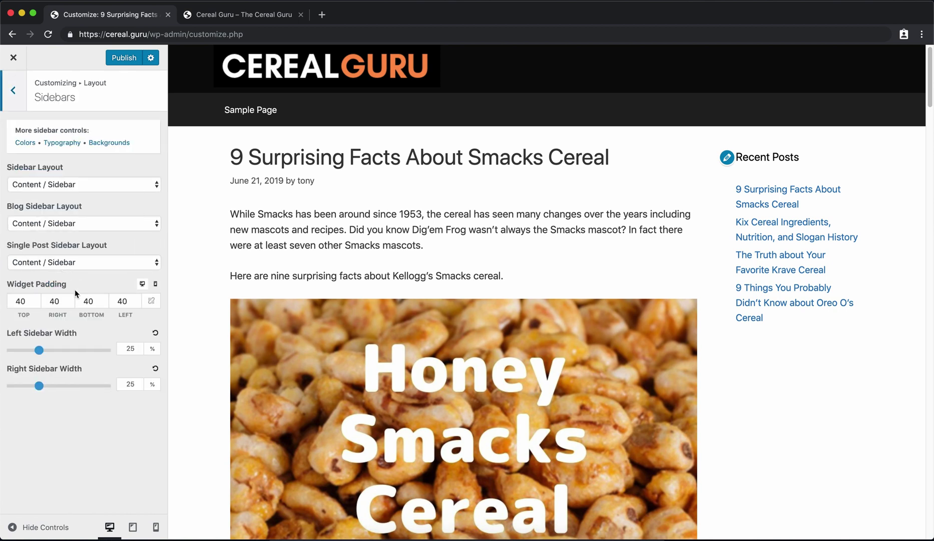
pyautogui.doubleClick(21, 301)
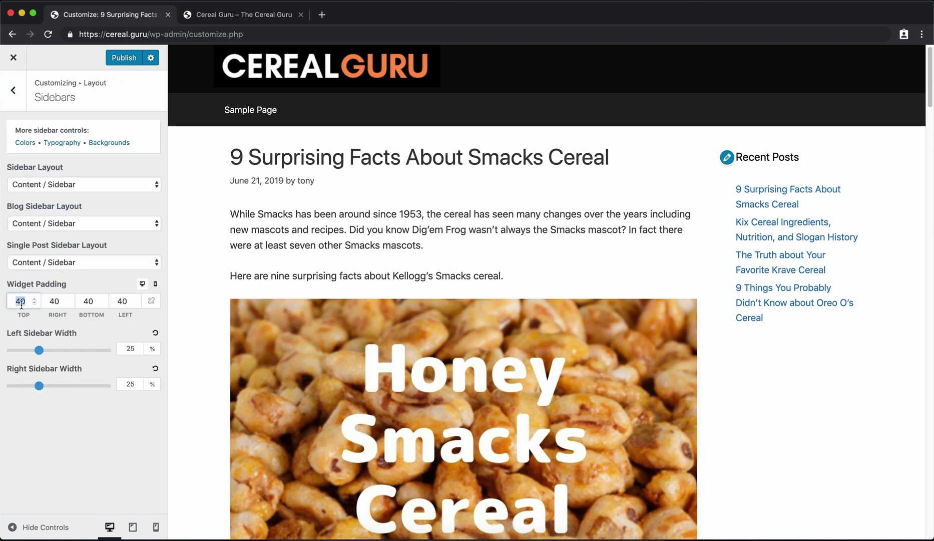
pyautogui.write('25')
pyautogui.press('Tab')
pyautogui.write('25')
pyautogui.press('Tab')
pyautogui.write('25')
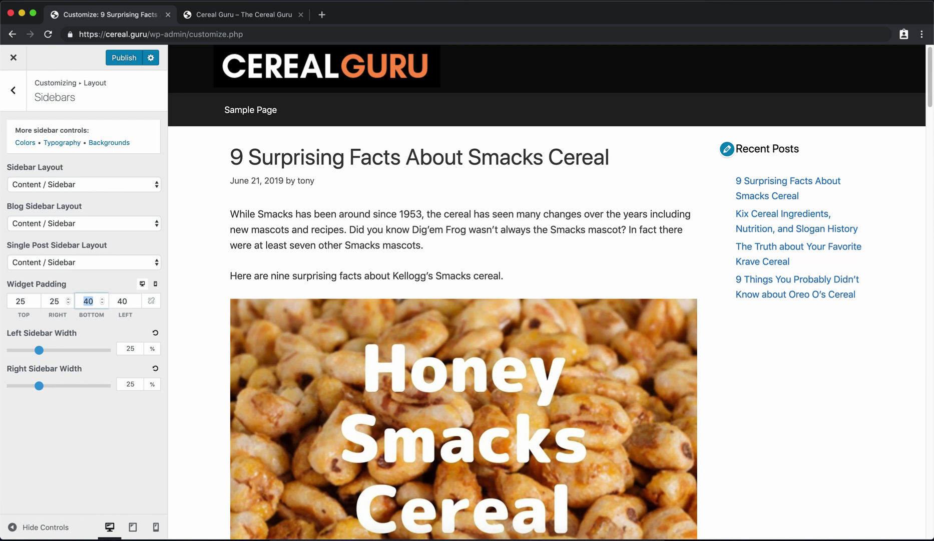
pyautogui.press('Tab')
pyautogui.write('25')
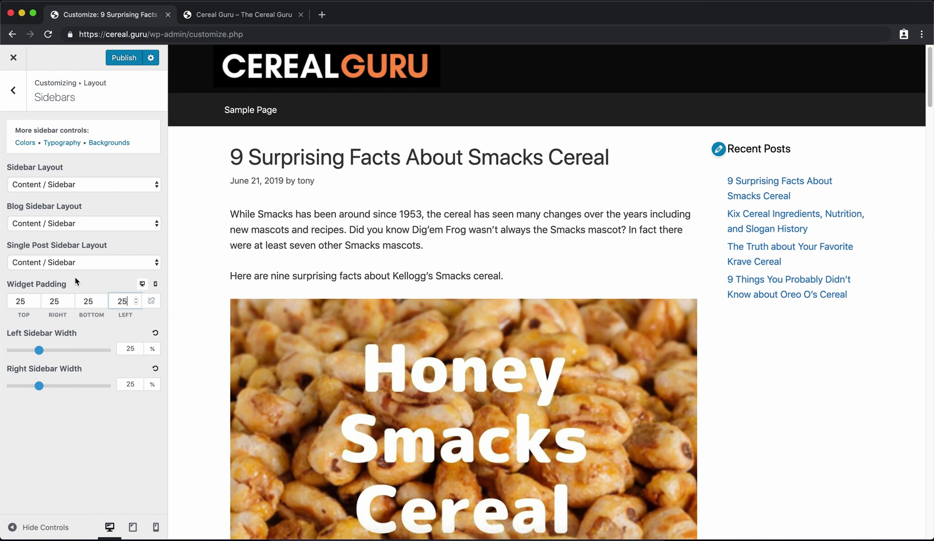
# In Layout > Footer, paste '%current_year% %copy% Cereal Guru' into the Copyright box
pyautogui.click(13, 93)
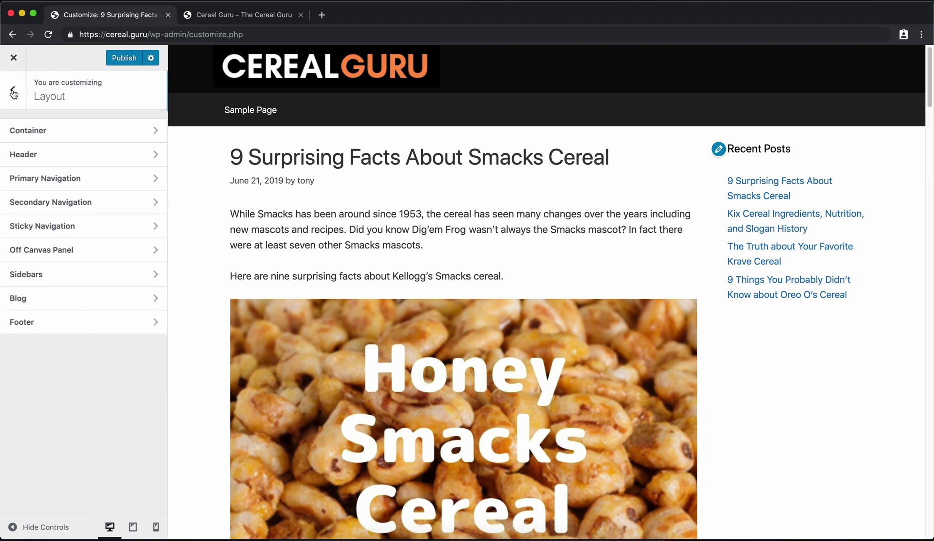
pyautogui.click(53, 330)
pyautogui.scroll(-15, 210, 328)
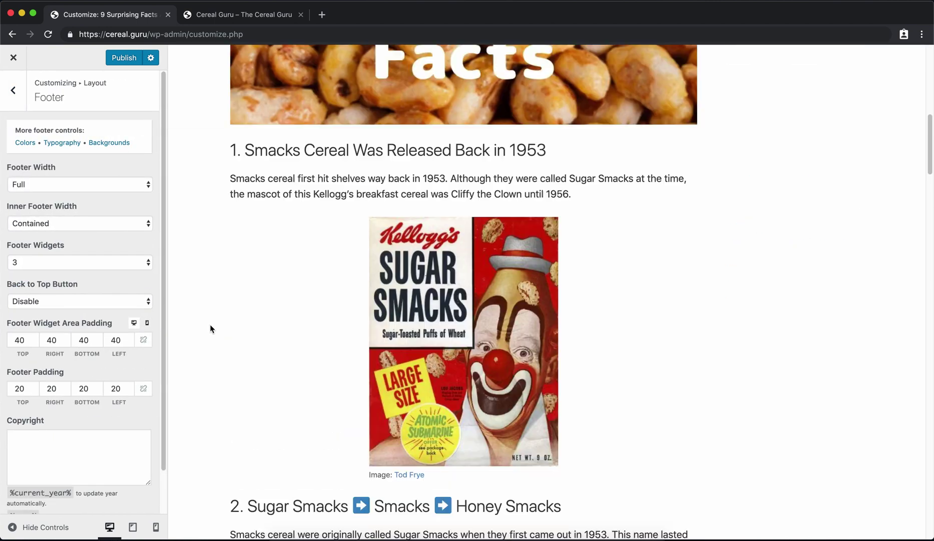
pyautogui.scroll(-10, 211, 328)
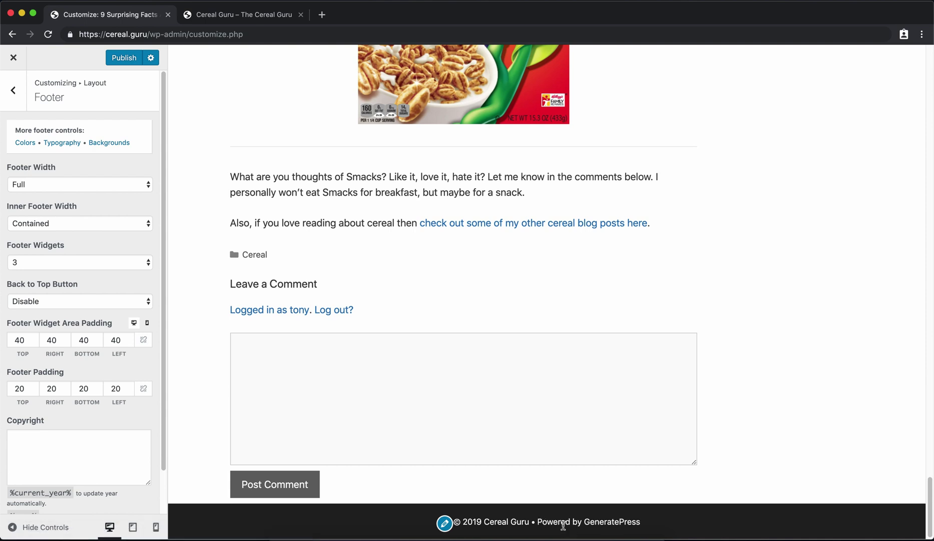
pyautogui.click(72, 453)
pyautogui.write('%current_year% %copy% Cereal Guru')
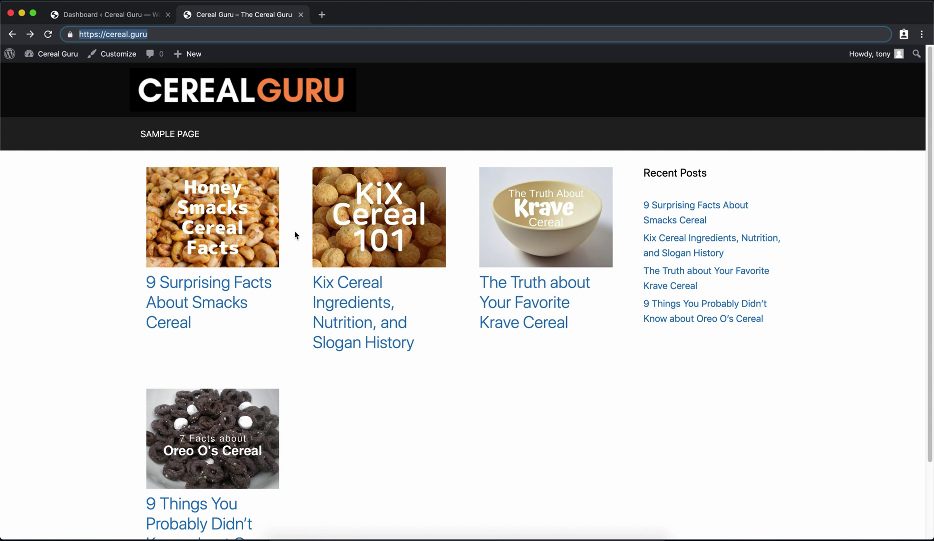
# Open the Smacks post and reload it at cereal.guru/smacks-cereal/ by deleting 2019/06/21 from the URL
pyautogui.click(230, 245)
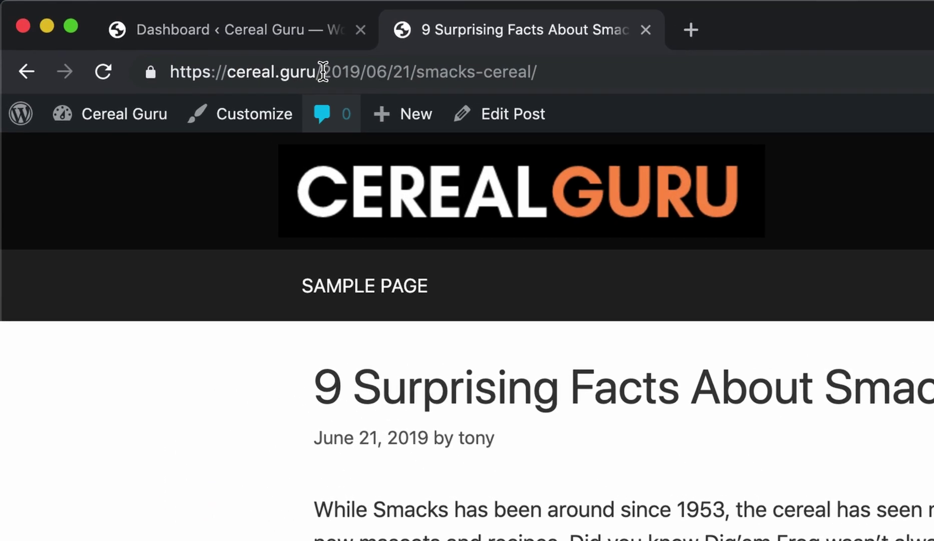
pyautogui.moveTo(150, 34); pyautogui.dragTo(179, 34)
pyautogui.moveTo(397, 74); pyautogui.dragTo(425, 74)
pyautogui.moveTo(421, 117)
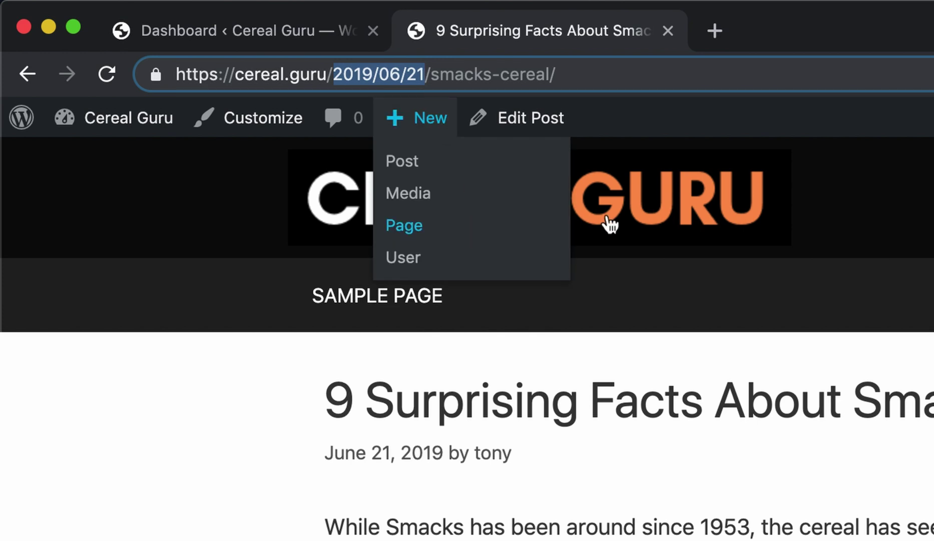
pyautogui.press('BackSpace')
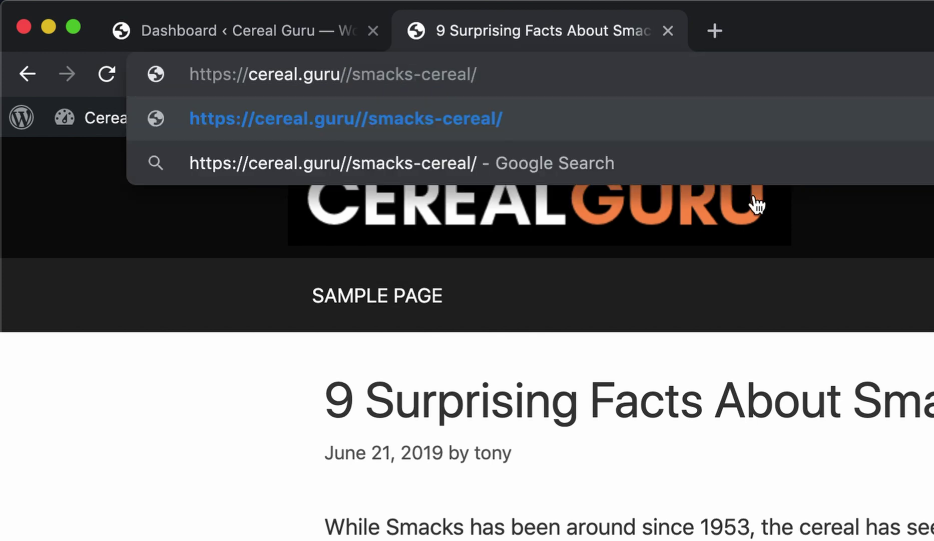
pyautogui.press('BackSpace')
pyautogui.press('Return')
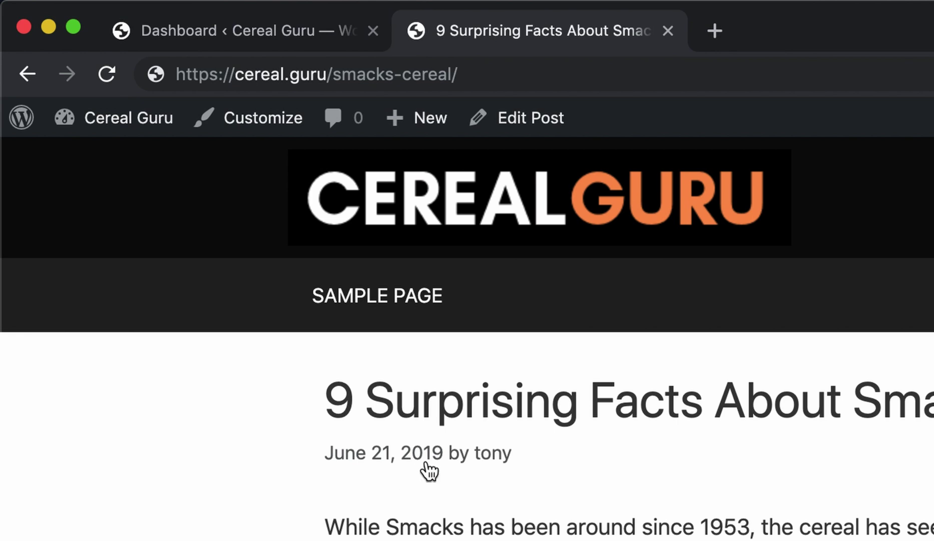
pyautogui.moveTo(518, 453); pyautogui.dragTo(475, 453)
pyautogui.click(570, 456)
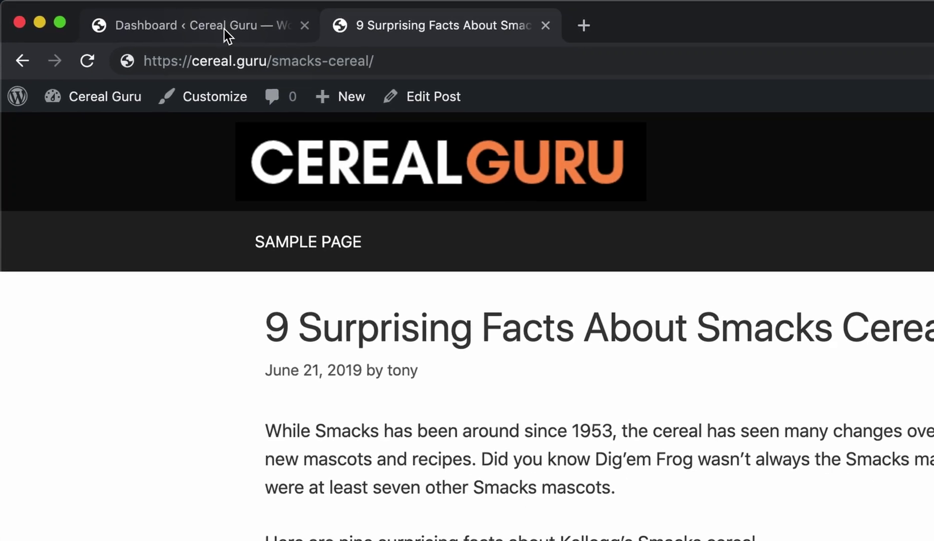
# From the dashboard, switch Settings > Permalinks to the Post name structure and save
pyautogui.click(275, 34)
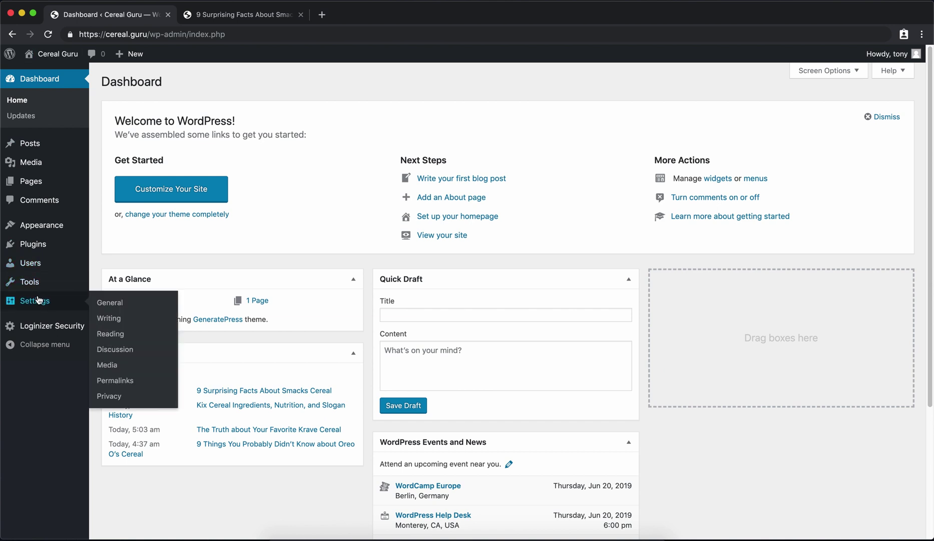
pyautogui.click(58, 452)
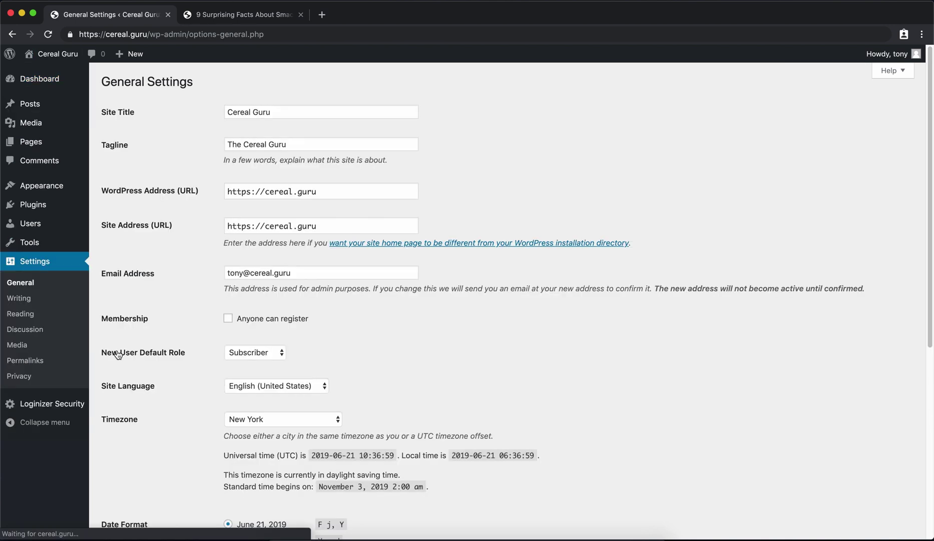
pyautogui.click(25, 361)
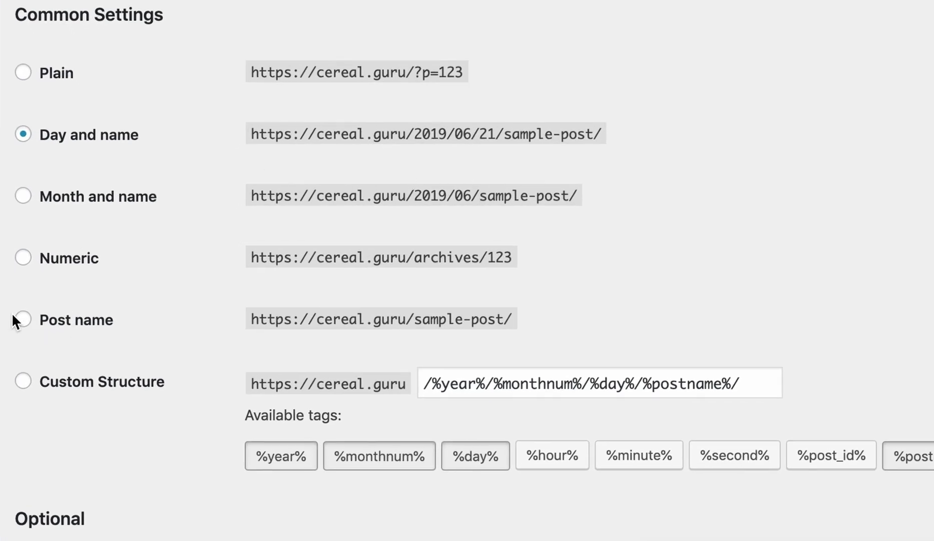
pyautogui.click(22, 319)
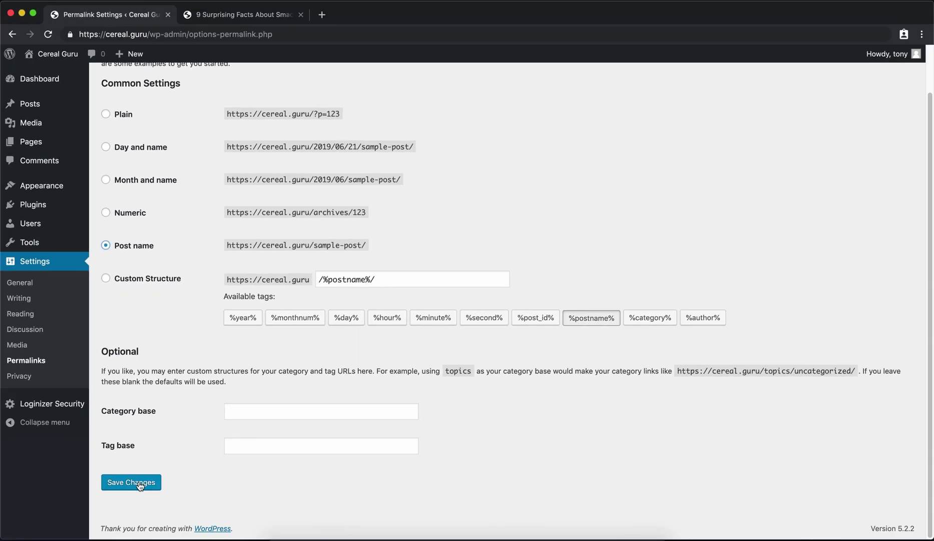
pyautogui.click(140, 483)
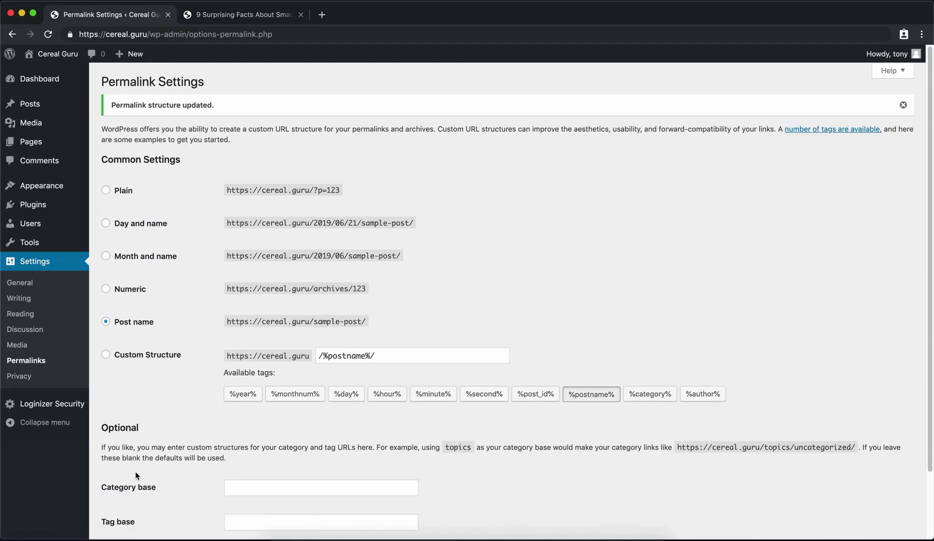
# In Your Profile, fill in the first and last name and set the nickname to The Cereal Guru
pyautogui.moveTo(45, 77)
pyautogui.click(896, 56)
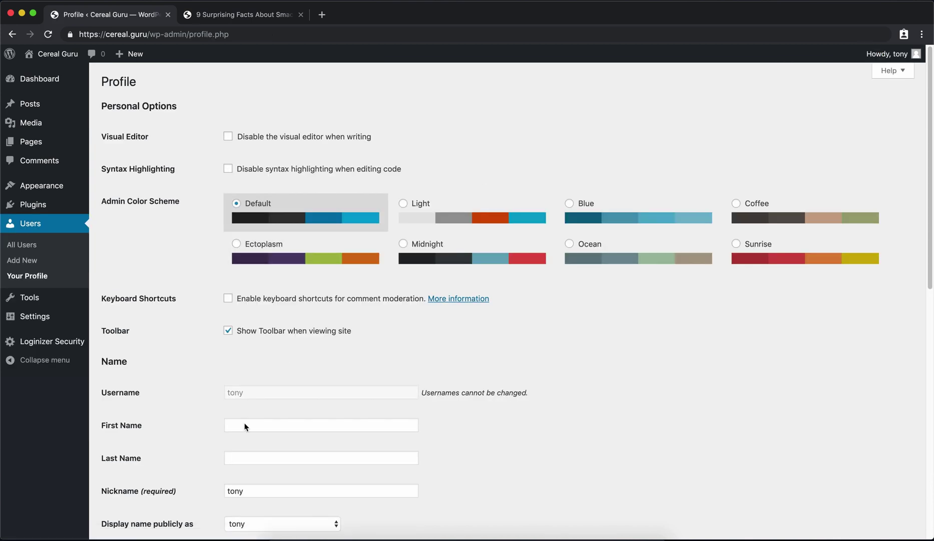
pyautogui.scroll(-4, 245, 427)
pyautogui.click(267, 225)
pyautogui.write('Ton')
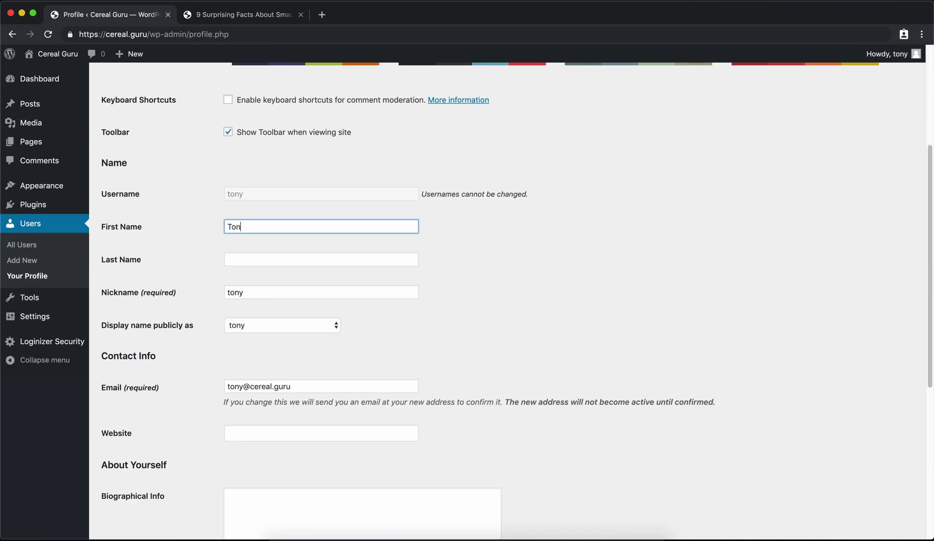
pyautogui.write('y')
pyautogui.press('Tab')
pyautogui.write('F')
pyautogui.press('Tab')
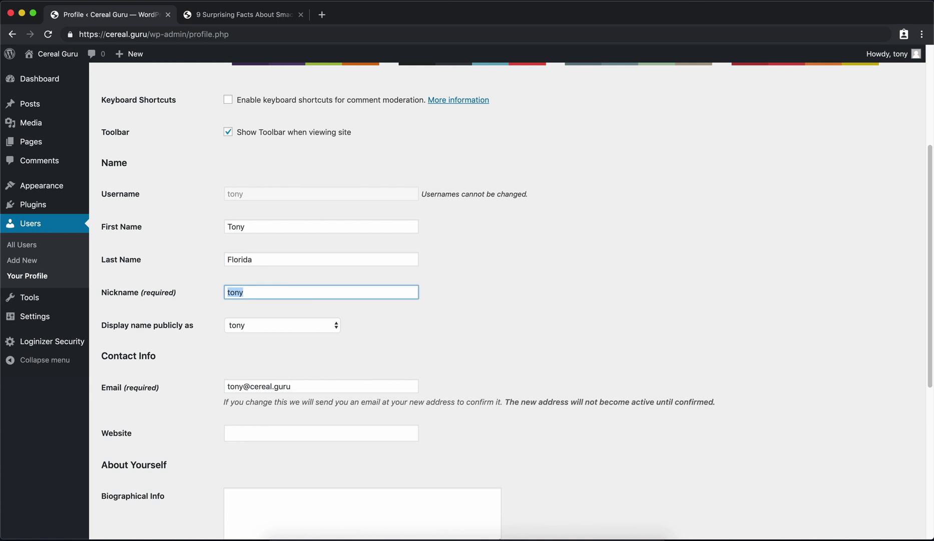
pyautogui.write('The Cereal Guru')
# Choose The Cereal Guru as the public display name and update the profile
pyautogui.click(281, 324)
pyautogui.click(309, 377)
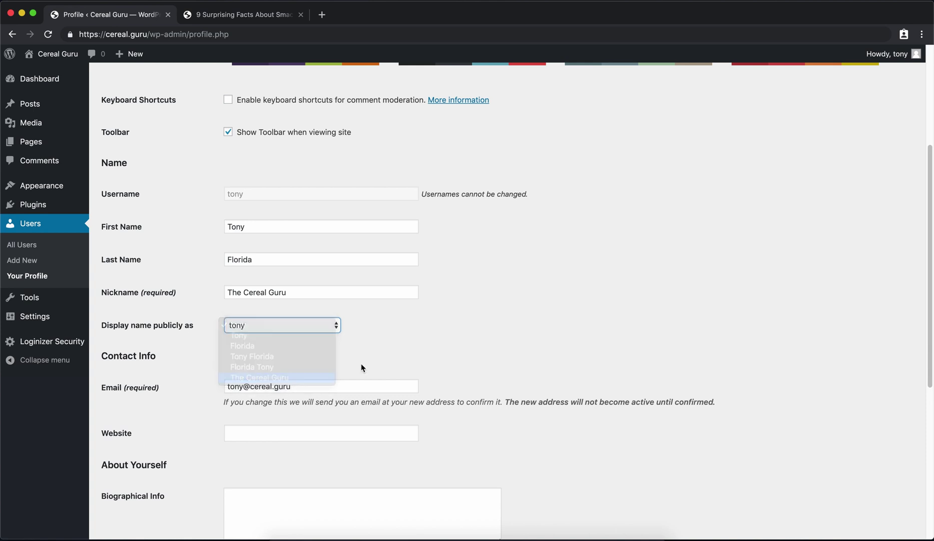
pyautogui.scroll(-6, 350, 350)
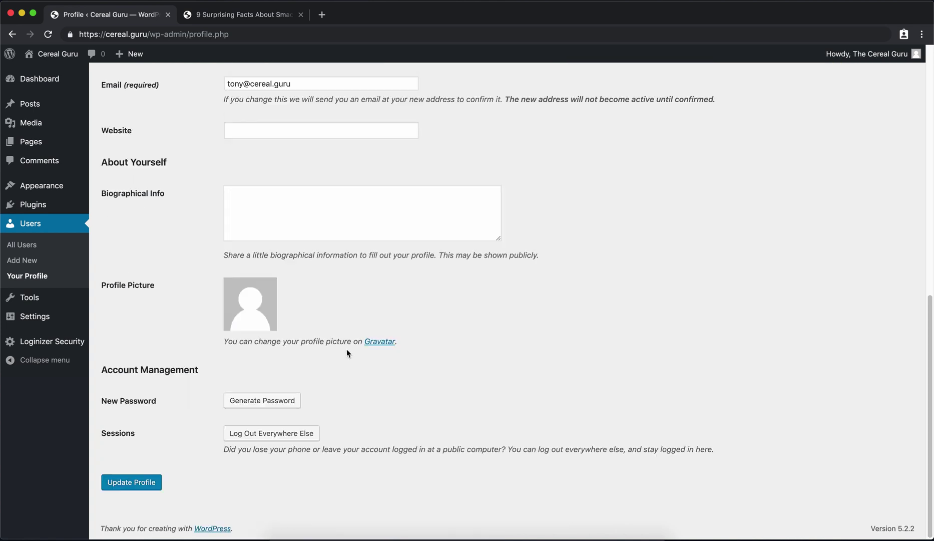
pyautogui.click(129, 488)
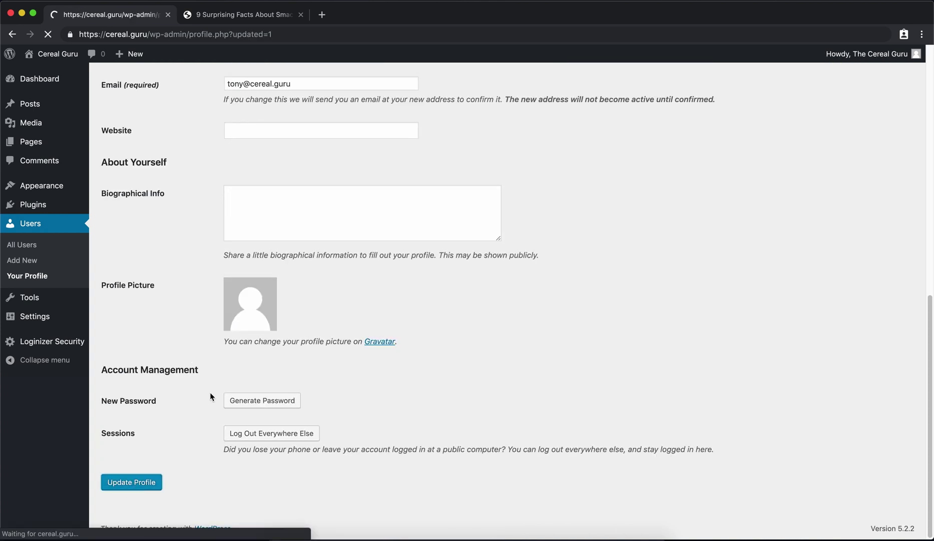
# Back on the post tab, go to the blog home via the CEREALGURU logo and open the Honey Smacks post
pyautogui.click(230, 18)
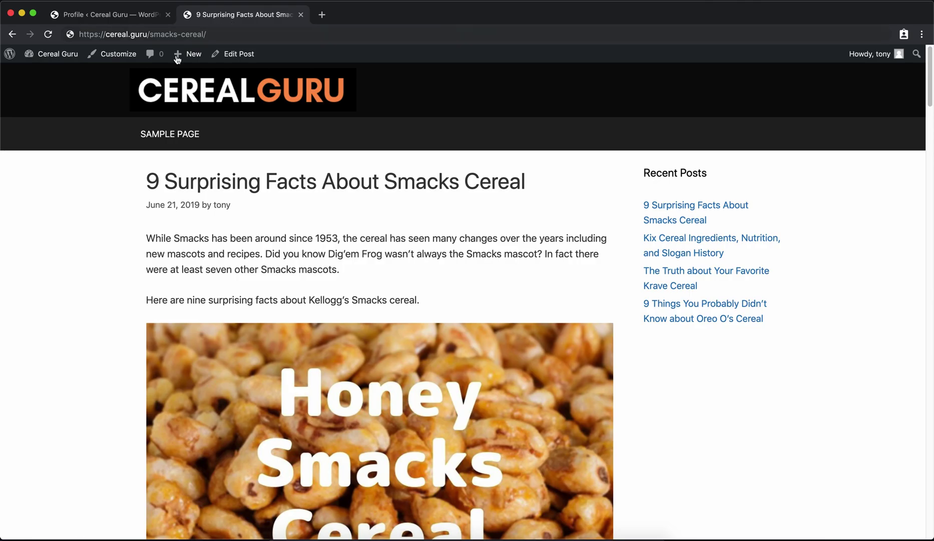
pyautogui.click(197, 108)
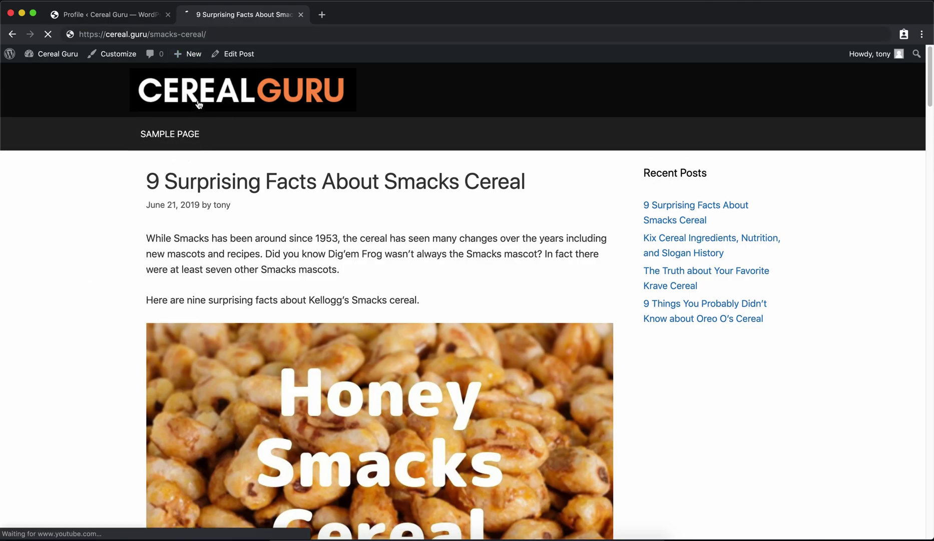
pyautogui.click(203, 232)
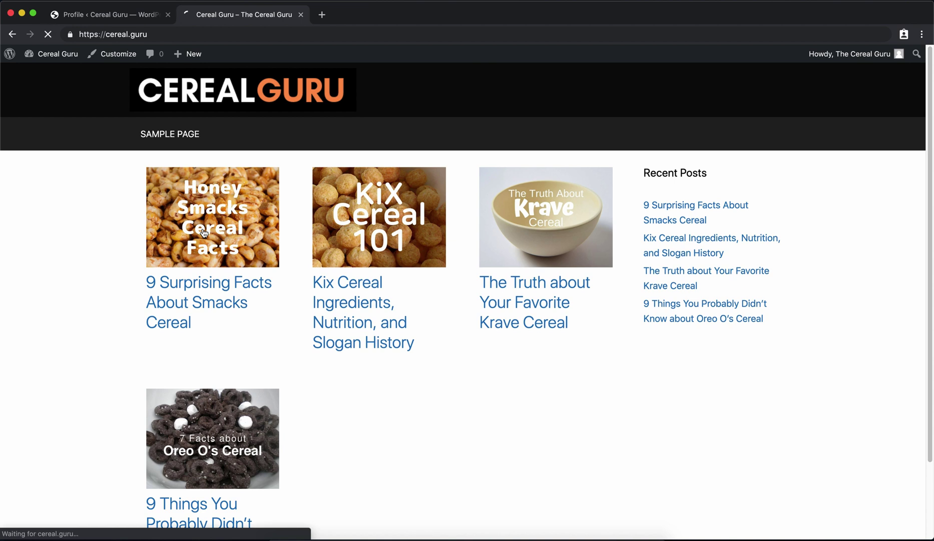